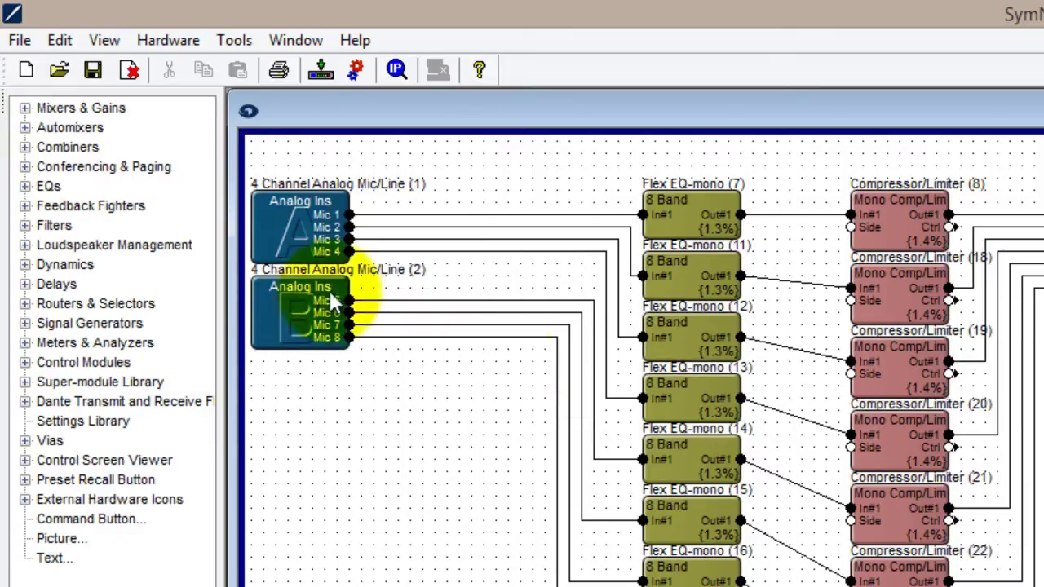
# Place an 8-band dual mono Flex EQ and an 8-band stereo Flex EQ over the upper input compressors.
pyautogui.click(25, 186)
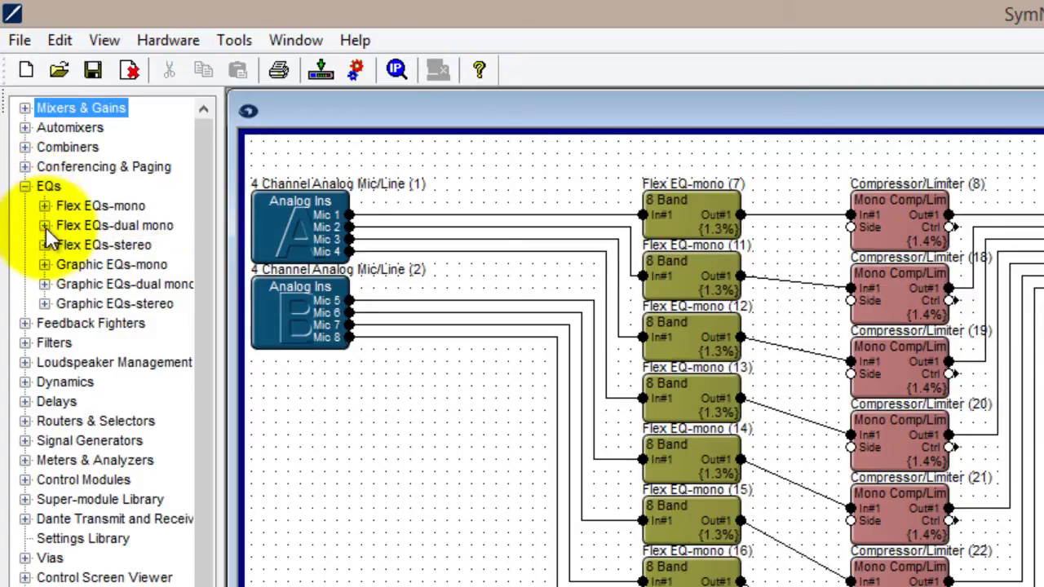
pyautogui.click(44, 225)
pyautogui.moveTo(91, 342); pyautogui.dragTo(791, 200)
pyautogui.click(44, 225)
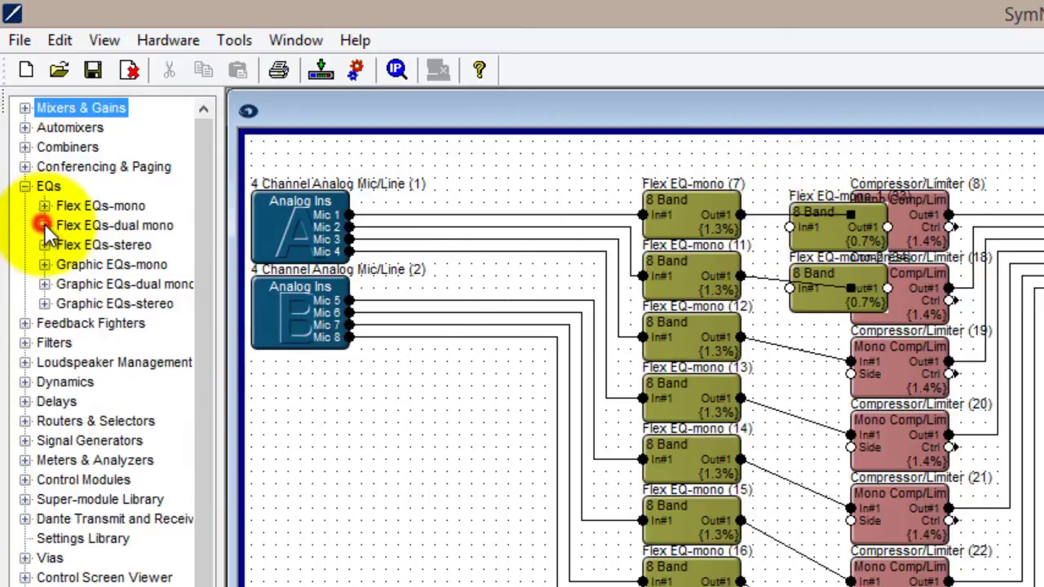
pyautogui.click(44, 245)
pyautogui.moveTo(98, 363); pyautogui.dragTo(811, 341)
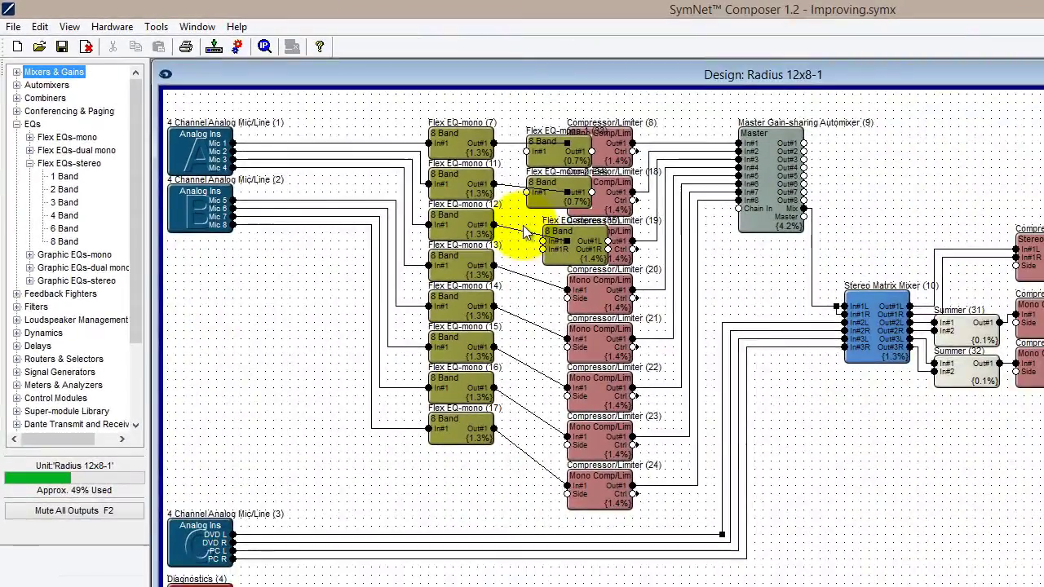
# In the first placed dual mono EQ, set band 1 to -24.0 dB, band 3 to +12.9 dB and band 6 to -15.7 dB.
pyautogui.doubleClick(756, 206)
pyautogui.moveTo(916, 220); pyautogui.dragTo(491, 208)
pyautogui.moveTo(352, 154); pyautogui.dragTo(304, 143)
pyautogui.moveTo(253, 217); pyautogui.dragTo(254, 261)
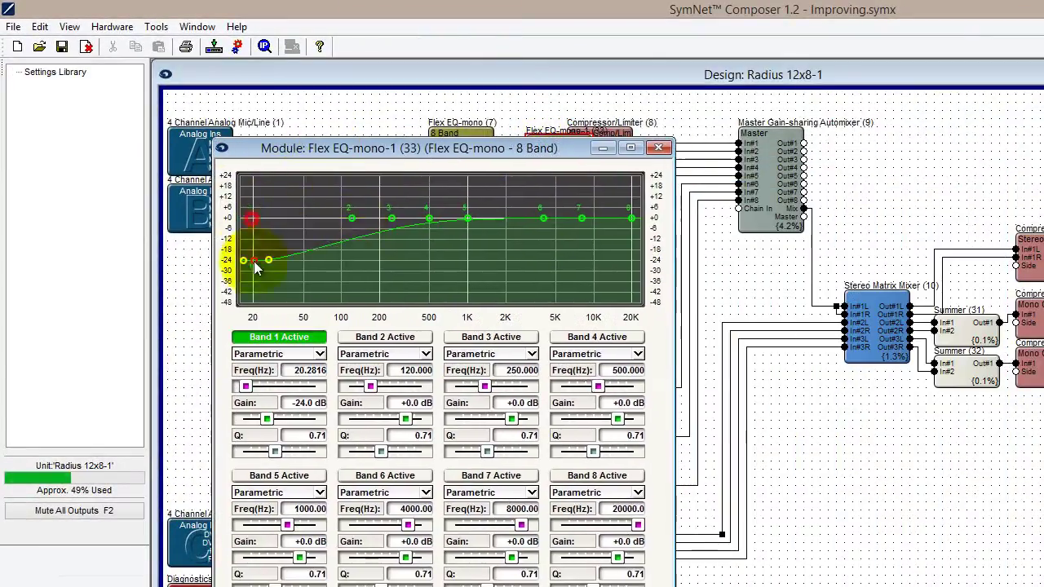
pyautogui.moveTo(391, 217); pyautogui.dragTo(399, 195)
pyautogui.moveTo(543, 217); pyautogui.dragTo(543, 244)
pyautogui.click(657, 150)
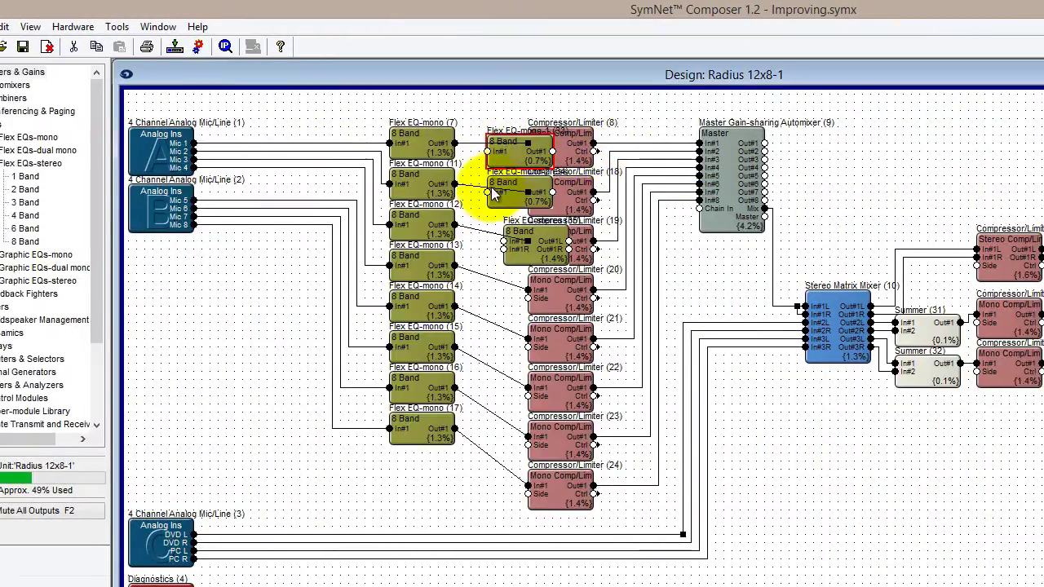
# In the second placed dual mono EQ, set band 2 to -30.5 dB at about 168 Hz and band 5 to +15.0 dB at about 1268 Hz.
pyautogui.doubleClick(535, 194)
pyautogui.moveTo(567, 199); pyautogui.dragTo(781, 148)
pyautogui.moveTo(718, 212); pyautogui.dragTo(737, 266)
pyautogui.moveTo(835, 212); pyautogui.dragTo(852, 179)
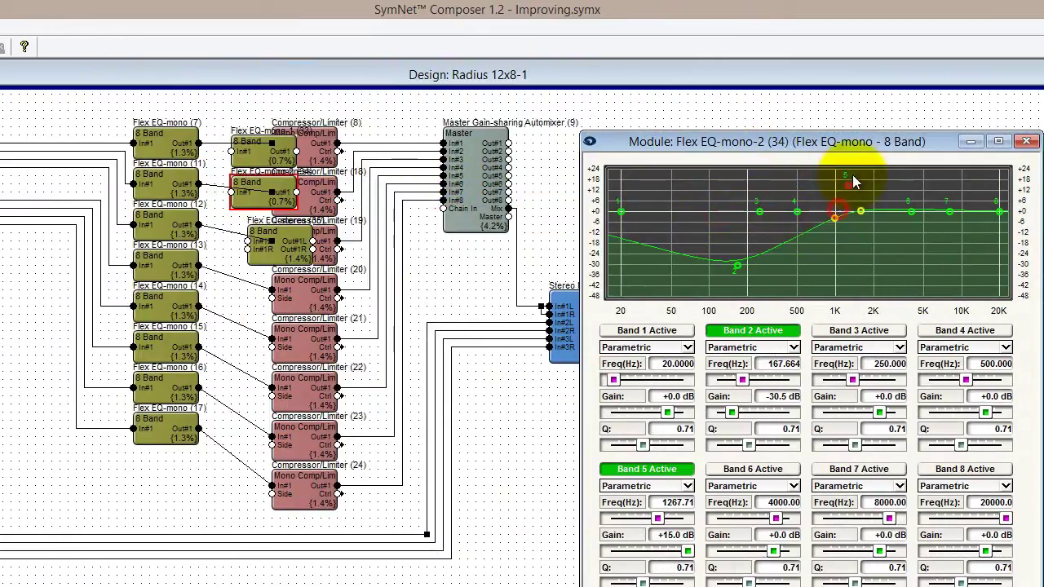
# Reopen the first dual mono EQ, compare both channels' settings side by side and close both windows.
pyautogui.doubleClick(253, 157)
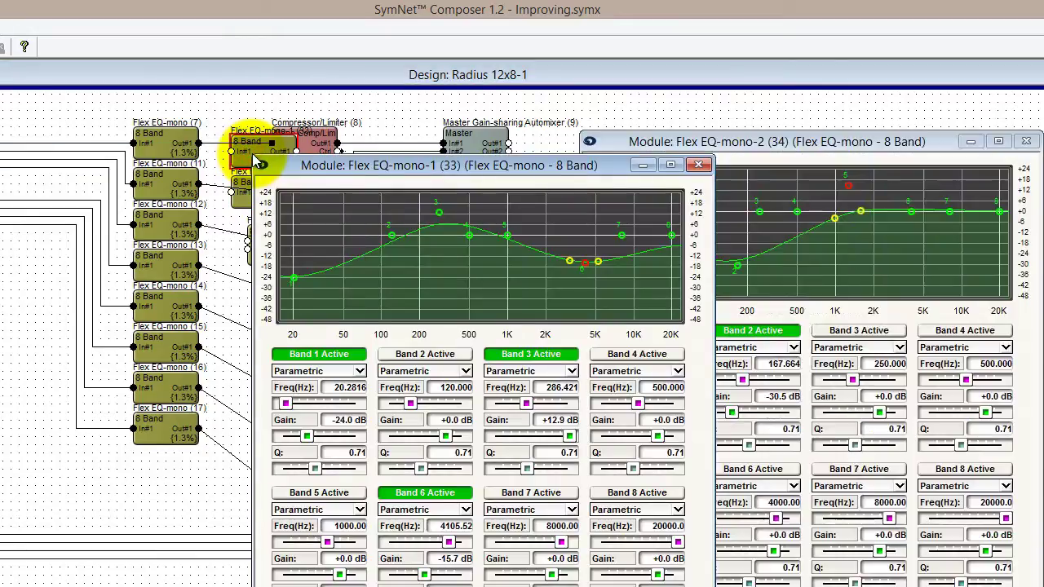
pyautogui.moveTo(466, 165); pyautogui.dragTo(399, 208)
pyautogui.moveTo(665, 145); pyautogui.dragTo(634, 210)
pyautogui.click(529, 214)
pyautogui.click(997, 208)
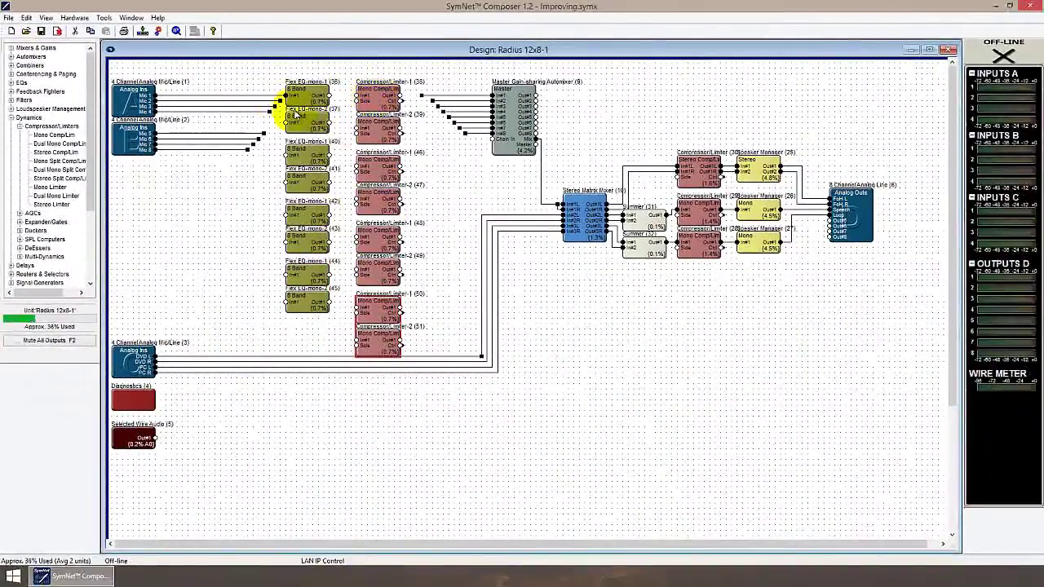
# Continue the loose wires from Mic 2, Mic 3 and Mic 4 to the second, third and fourth Flex EQ inputs.
pyautogui.rightClick(281, 101)
pyautogui.click(293, 120)
pyautogui.click(285, 123)
pyautogui.rightClick(275, 107)
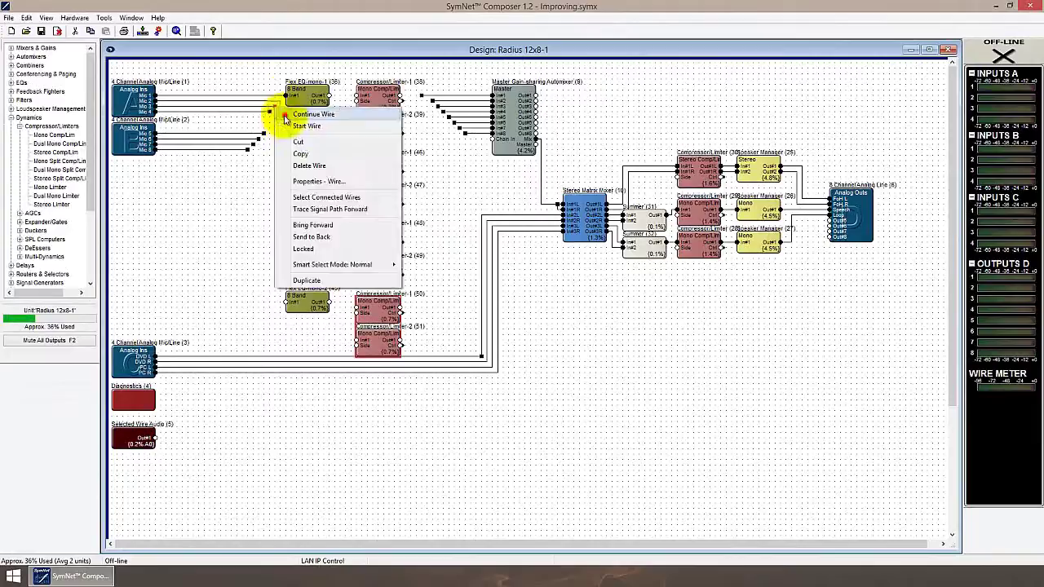
pyautogui.click(288, 127)
pyautogui.click(286, 155)
pyautogui.rightClick(270, 112)
pyautogui.click(282, 130)
pyautogui.click(284, 183)
# Continue the loose wires from Mic 5 through Mic 8 to the inputs of the lower four Flex EQs.
pyautogui.rightClick(264, 134)
pyautogui.click(277, 142)
pyautogui.click(285, 216)
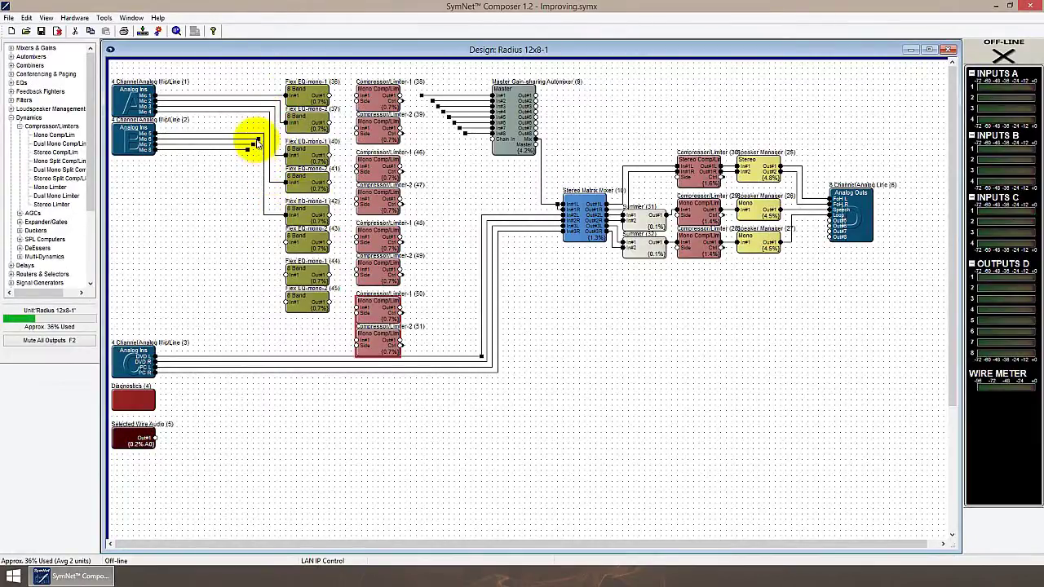
pyautogui.rightClick(259, 140)
pyautogui.click(279, 146)
pyautogui.click(286, 243)
pyautogui.rightClick(253, 145)
pyautogui.click(269, 153)
pyautogui.click(253, 275)
pyautogui.click(285, 275)
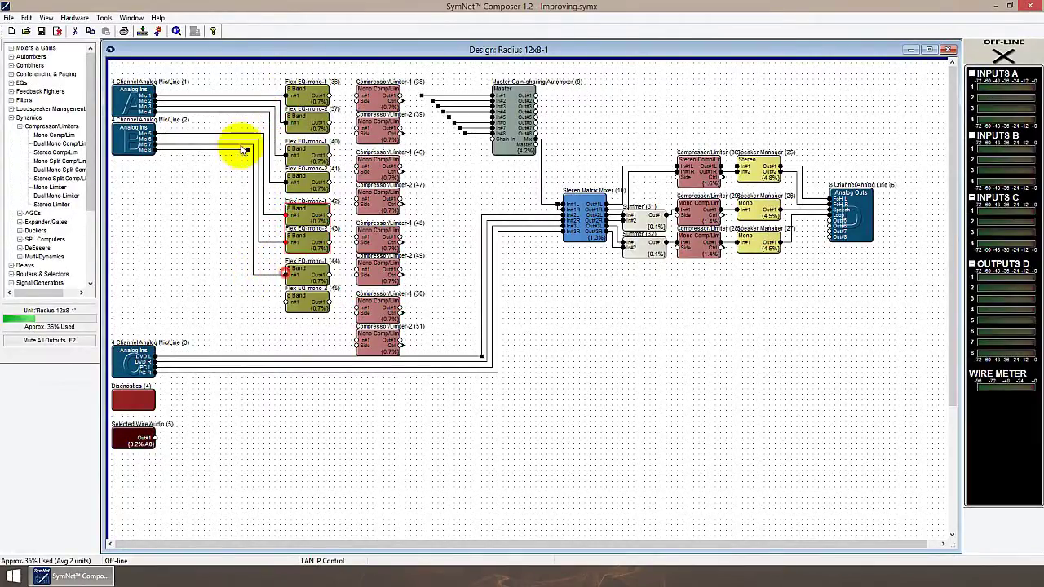
pyautogui.rightClick(248, 150)
pyautogui.click(264, 158)
# Wire each Flex EQ output to the matching Compressor/Limiter input.
pyautogui.moveTo(349, 141)
pyautogui.mouseDown()
pyautogui.moveTo(350, 198)
pyautogui.moveTo(331, 244)
pyautogui.mouseUp()
pyautogui.moveTo(360, 308); pyautogui.dragTo(357, 308)
pyautogui.moveTo(329, 302); pyautogui.dragTo(354, 341)
# Continue the automixer In#1, In#2 and In#3 wires to the outputs of the first three input compressors.
pyautogui.rightClick(422, 95)
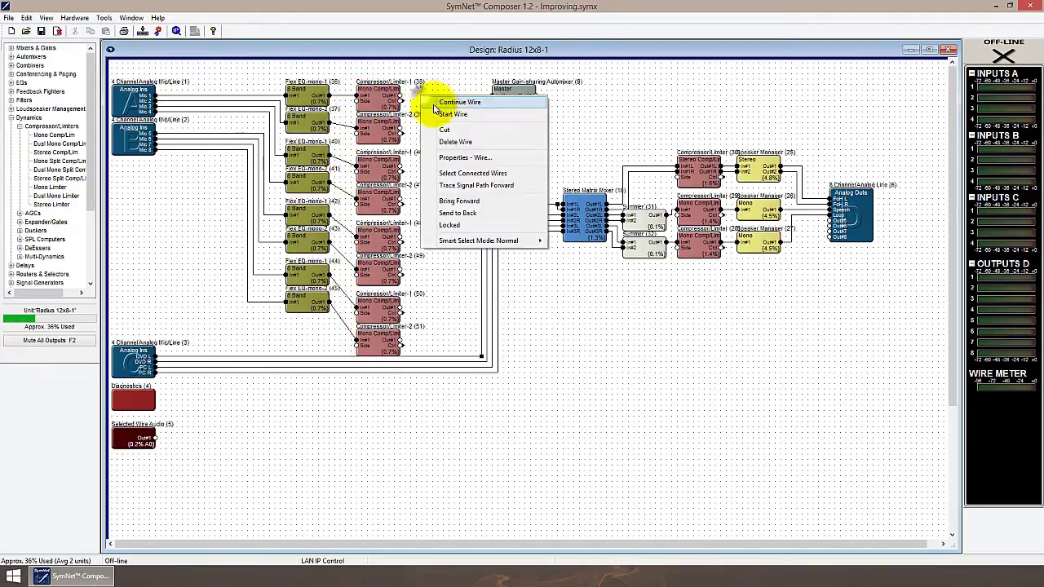
pyautogui.click(438, 101)
pyautogui.click(401, 95)
pyautogui.rightClick(432, 101)
pyautogui.click(447, 108)
pyautogui.click(422, 102)
pyautogui.moveTo(427, 129); pyautogui.dragTo(422, 128)
pyautogui.rightClick(438, 107)
pyautogui.click(454, 114)
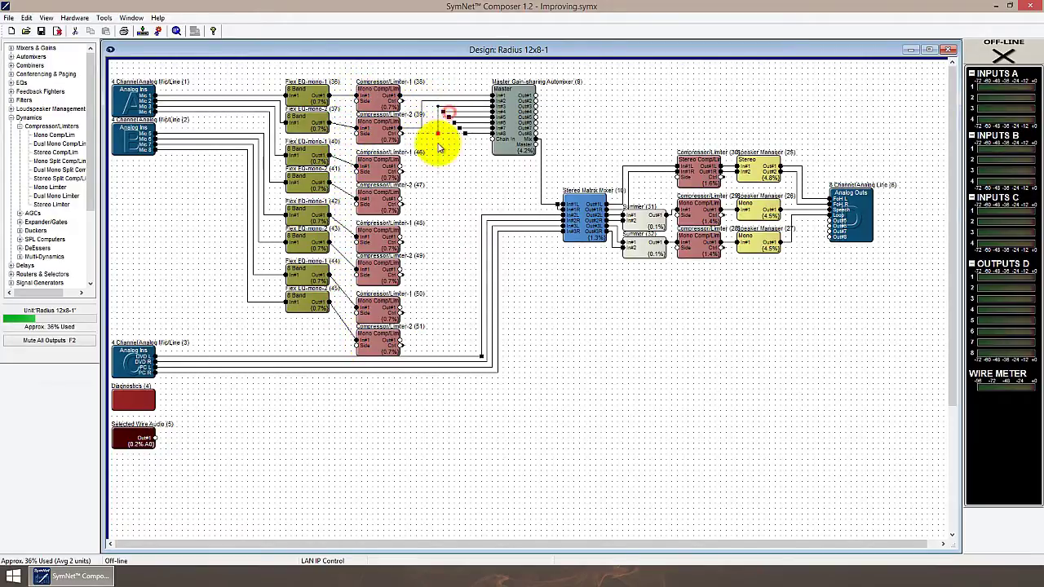
pyautogui.click(438, 166)
pyautogui.click(400, 166)
# Continue the automixer In#4 through In#8 wires to the outputs of the remaining five input compressors.
pyautogui.rightClick(443, 112)
pyautogui.click(459, 119)
pyautogui.click(443, 199)
pyautogui.click(449, 237)
pyautogui.click(401, 236)
pyautogui.rightClick(454, 123)
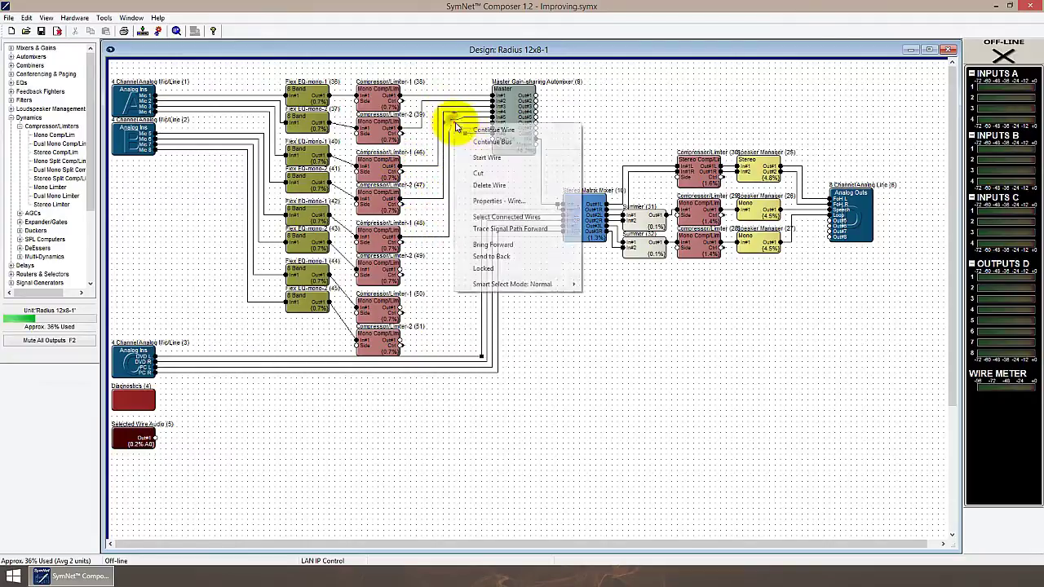
pyautogui.click(470, 130)
pyautogui.click(454, 270)
pyautogui.click(401, 270)
pyautogui.rightClick(460, 128)
pyautogui.click(476, 136)
pyautogui.click(500, 140)
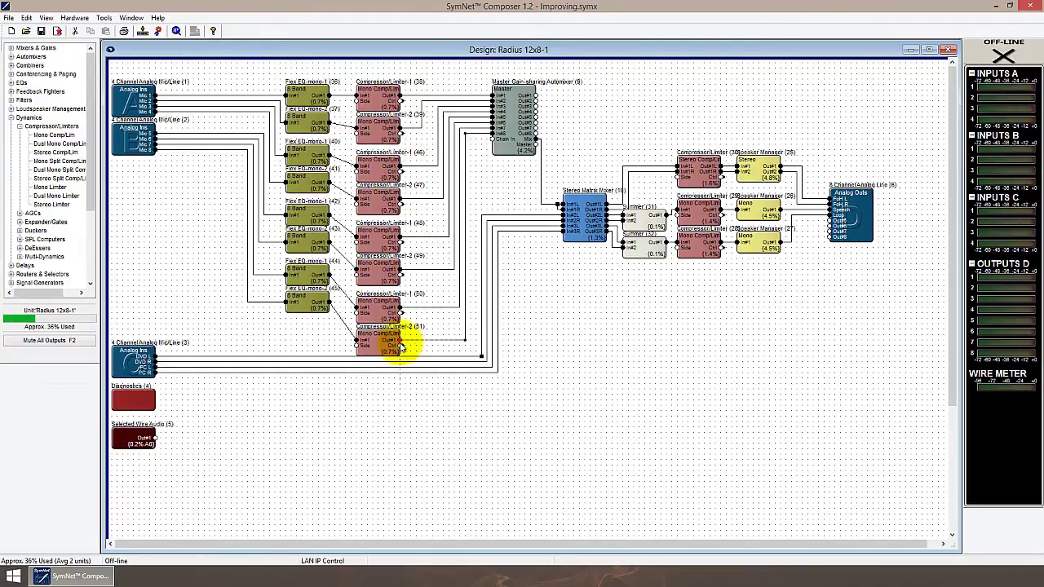
# Replace the two mono Compressor/Limiters after the Summers with one Dual Mono Comp/Lim module.
pyautogui.click(699, 216)
pyautogui.press('Delete')
pyautogui.click(698, 244)
pyautogui.press('Delete')
pyautogui.moveTo(59, 143); pyautogui.dragTo(688, 213)
pyautogui.click(679, 298)
pyautogui.click(11, 117)
# Replace the two mono Speaker Managers with a Dual Mono loudspeaker management module.
pyautogui.click(11, 109)
pyautogui.moveTo(29, 125); pyautogui.dragTo(735, 237)
pyautogui.click(759, 209)
pyautogui.press('Delete')
pyautogui.click(760, 234)
pyautogui.press('Delete')
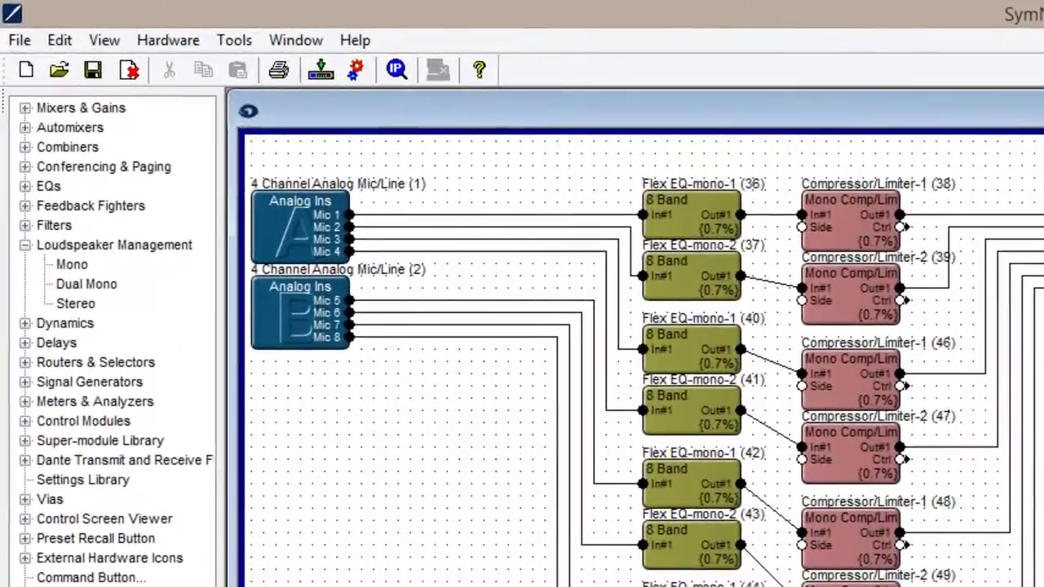
pyautogui.click(25, 245)
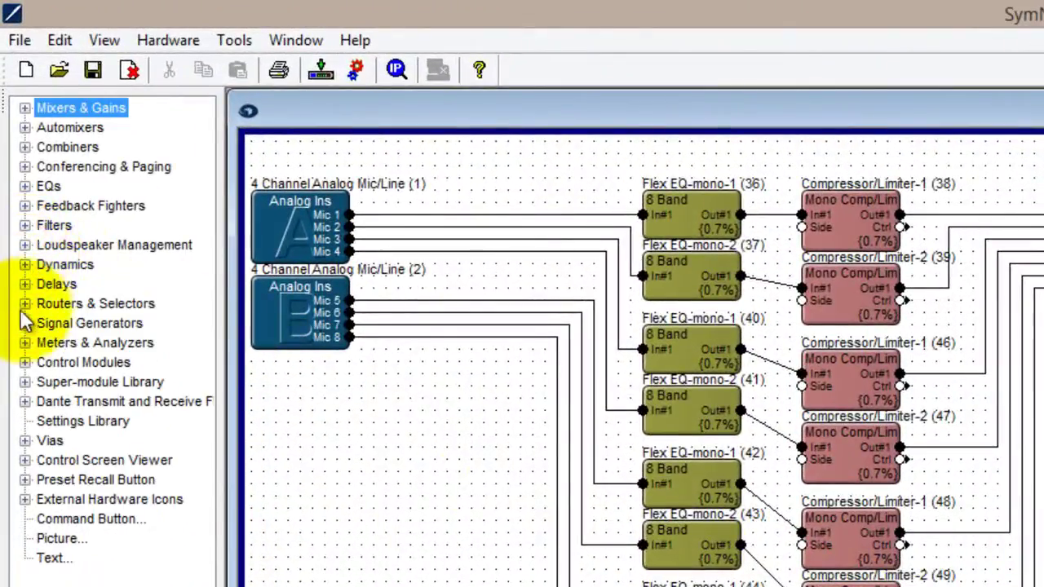
# Create a super-module named Input processing with 8 inputs and 8 outputs in the empty area below the Stereo Matrix Mixer.
pyautogui.click(25, 382)
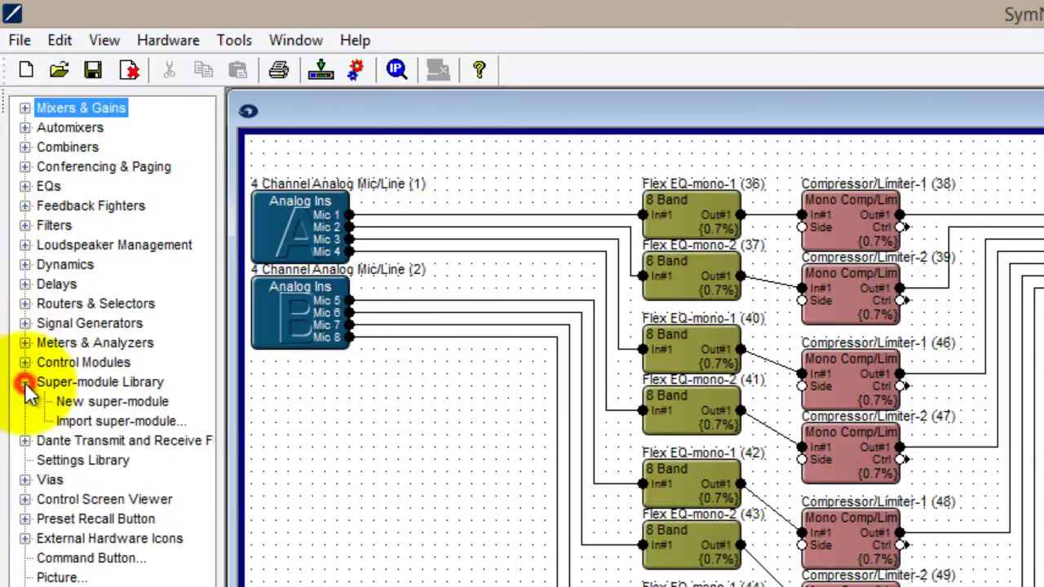
pyautogui.click(81, 401)
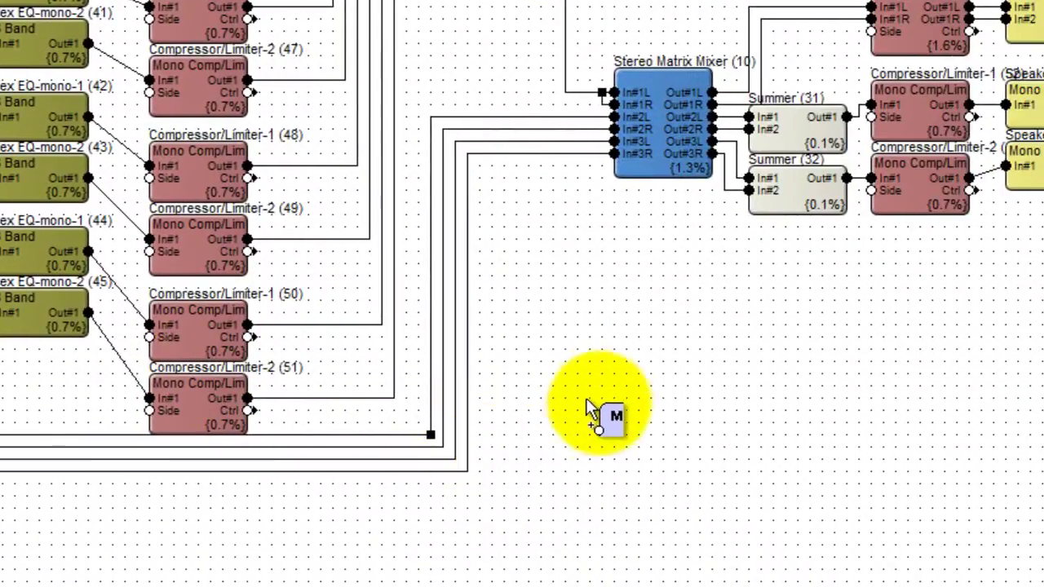
pyautogui.click(604, 389)
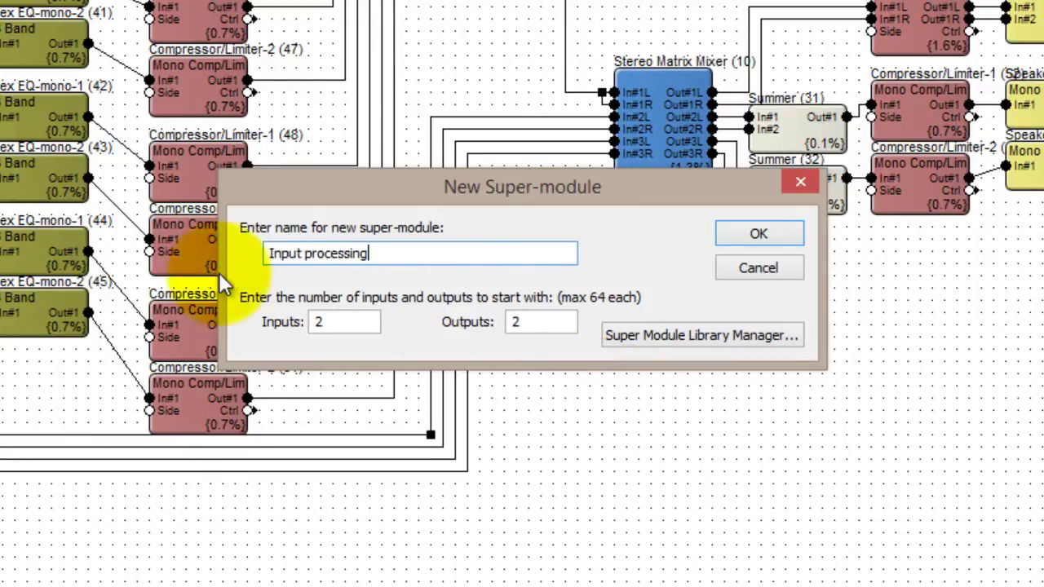
pyautogui.moveTo(336, 320); pyautogui.dragTo(311, 322)
pyautogui.write('8')
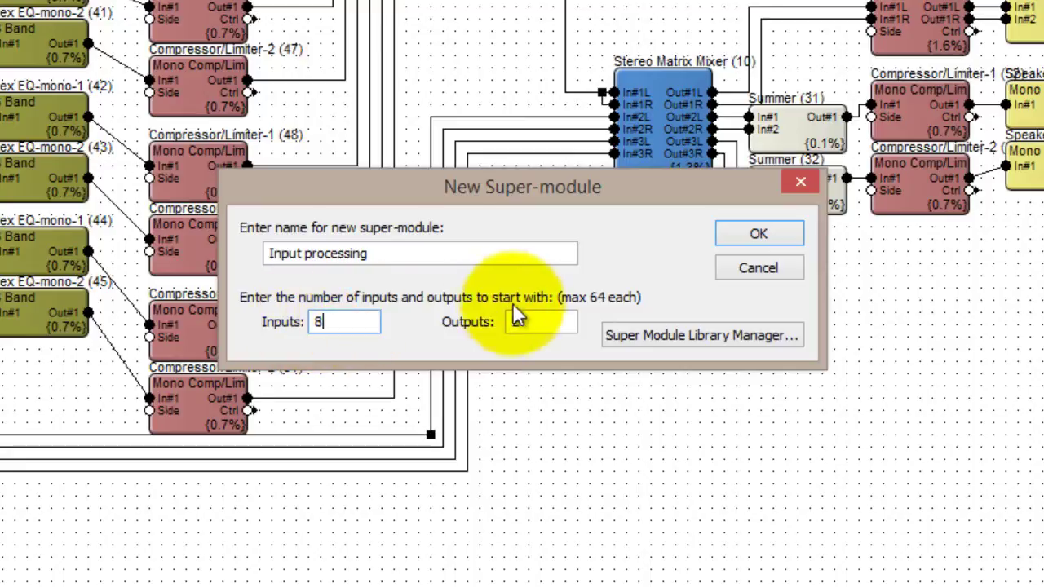
pyautogui.moveTo(533, 320); pyautogui.dragTo(500, 323)
pyautogui.write('8')
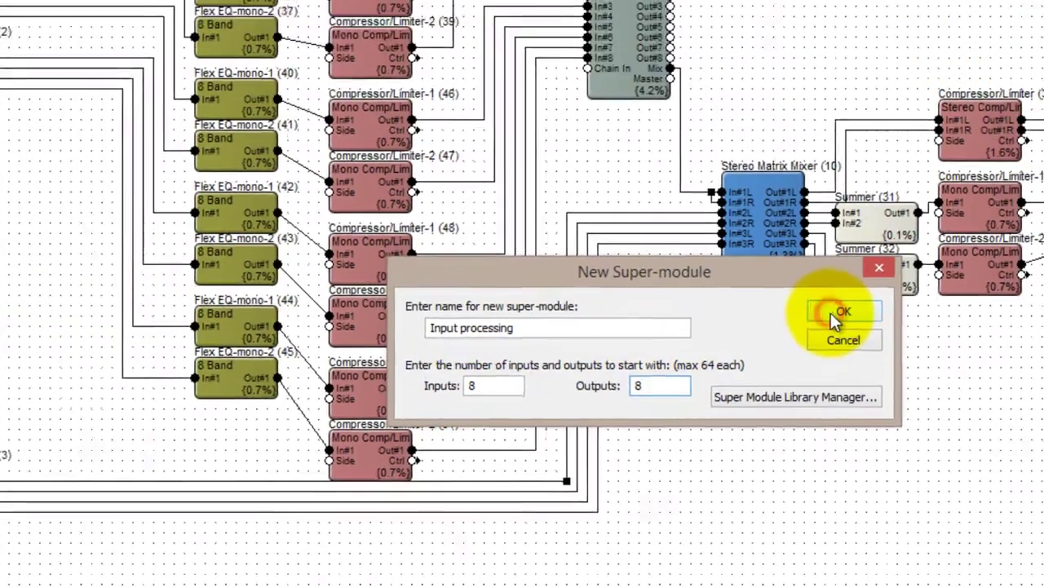
pyautogui.click(742, 234)
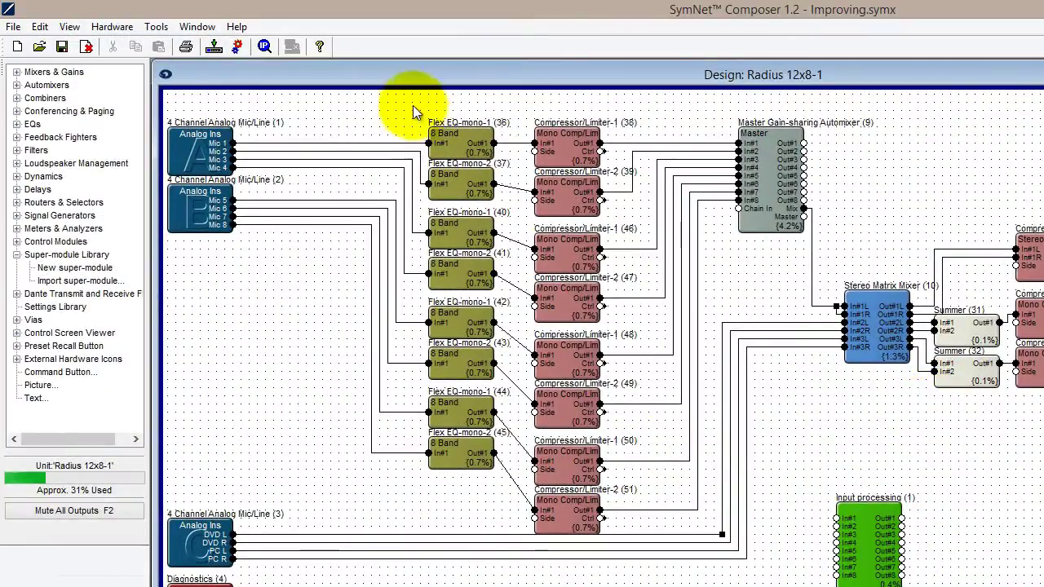
# Move all eight input Flex EQs and Compressor/Limiters into the Input processing super-module, between its input and output nodes.
pyautogui.moveTo(413, 96); pyautogui.dragTo(624, 541)
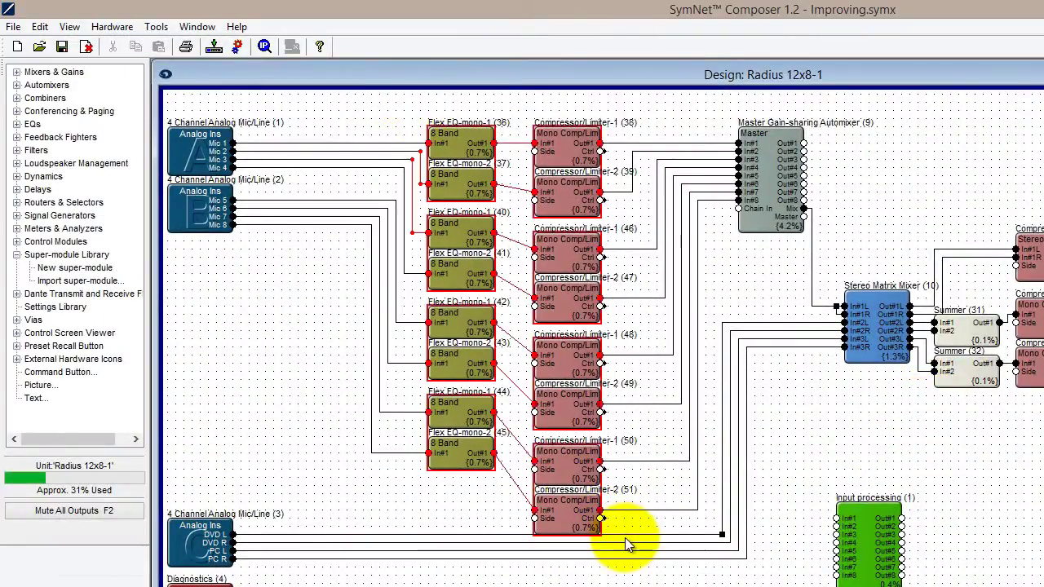
pyautogui.hotkey('ctrl', 'x')
pyautogui.doubleClick(844, 526)
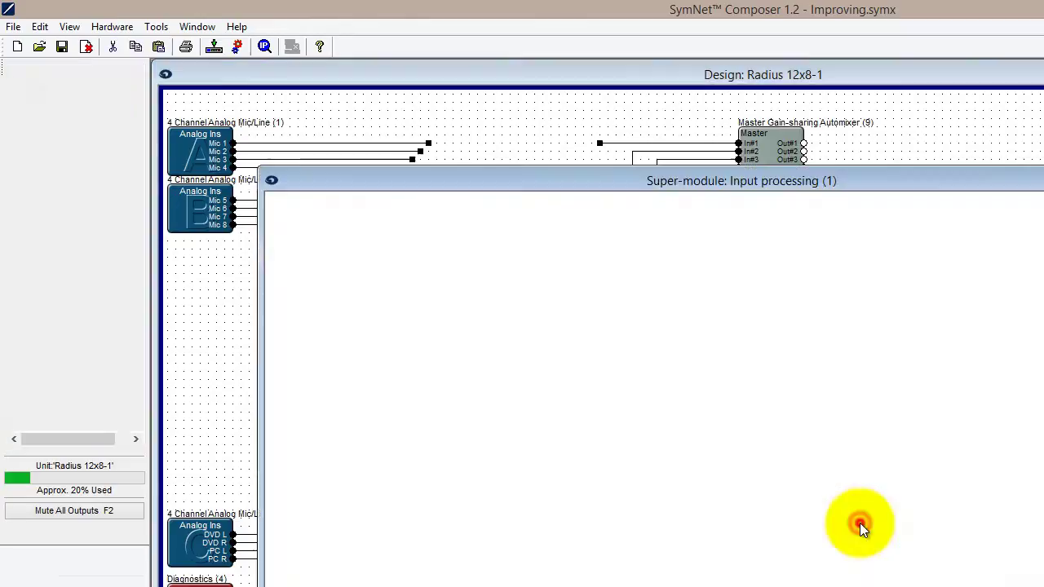
pyautogui.hotkey('ctrl', 'v')
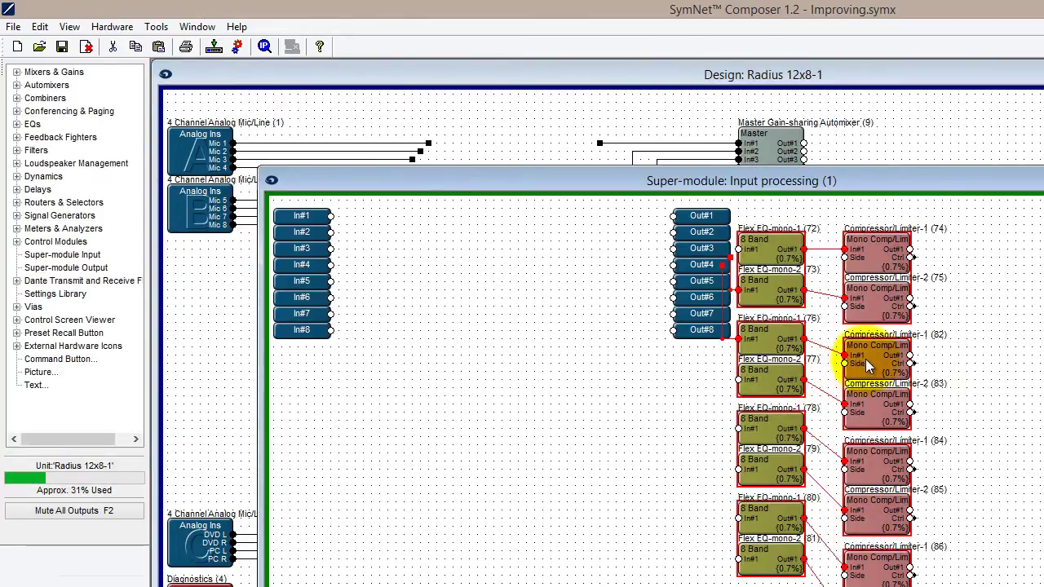
pyautogui.moveTo(865, 359); pyautogui.dragTo(552, 338)
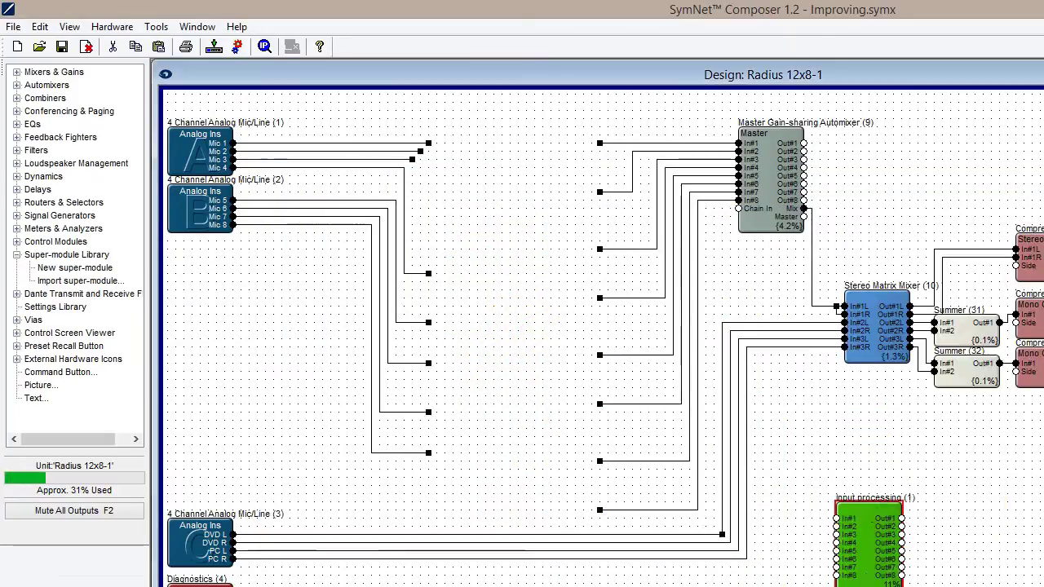
# Move the Input processing super-module up between the analog mic inputs and the automixer, and reopen it.
pyautogui.moveTo(867, 545); pyautogui.dragTo(492, 171)
pyautogui.doubleClick(492, 170)
# Clear the leftover wires inside the super-module and wire In#1 through In#8 to the eight Flex EQ inputs in order.
pyautogui.moveTo(550, 586); pyautogui.dragTo(512, 310)
pyautogui.press('Delete')
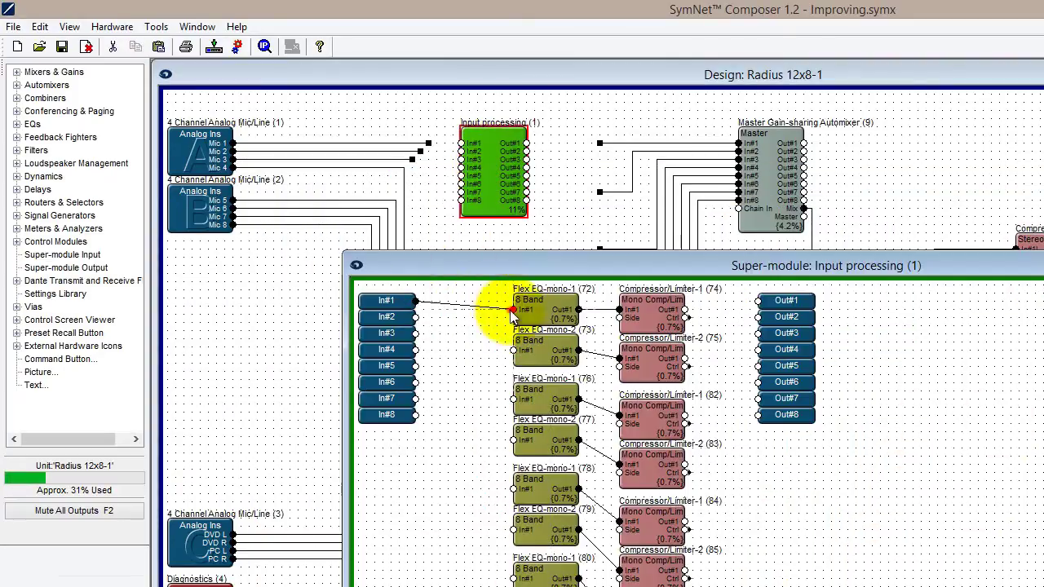
pyautogui.moveTo(416, 317); pyautogui.dragTo(513, 400)
pyautogui.moveTo(416, 350); pyautogui.dragTo(513, 441)
pyautogui.moveTo(416, 366); pyautogui.dragTo(513, 489)
pyautogui.moveTo(415, 382); pyautogui.dragTo(513, 530)
pyautogui.moveTo(416, 399); pyautogui.dragTo(513, 579)
pyautogui.moveTo(416, 416); pyautogui.dragTo(513, 586)
# Wire the eight compressor outputs to Out#1 through Out#8 in order and close the super-module.
pyautogui.moveTo(685, 310); pyautogui.dragTo(759, 302)
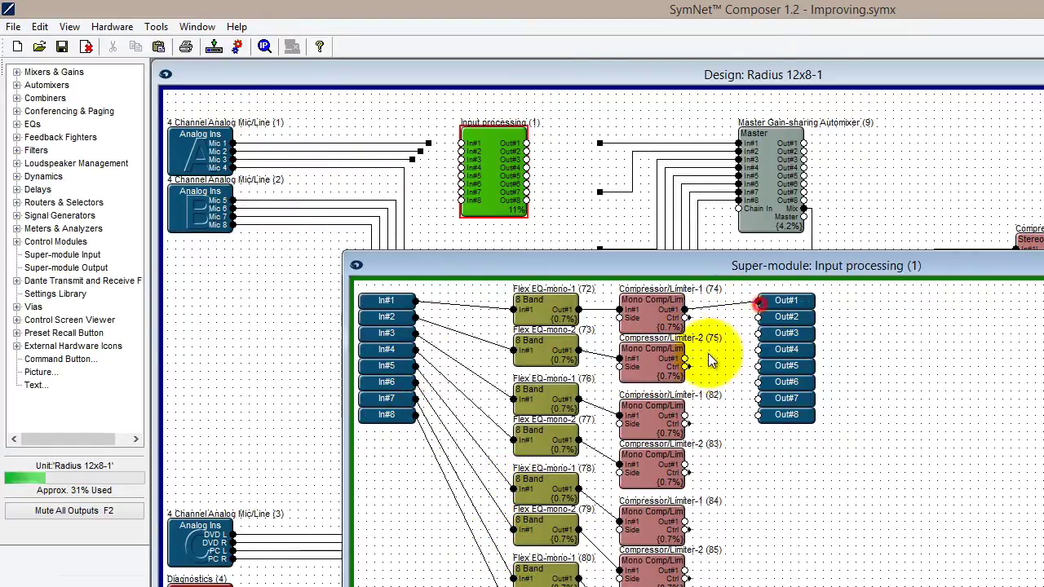
pyautogui.moveTo(684, 359); pyautogui.dragTo(758, 317)
pyautogui.moveTo(684, 415); pyautogui.dragTo(759, 333)
pyautogui.moveTo(685, 465); pyautogui.dragTo(759, 349)
pyautogui.moveTo(684, 522); pyautogui.dragTo(758, 365)
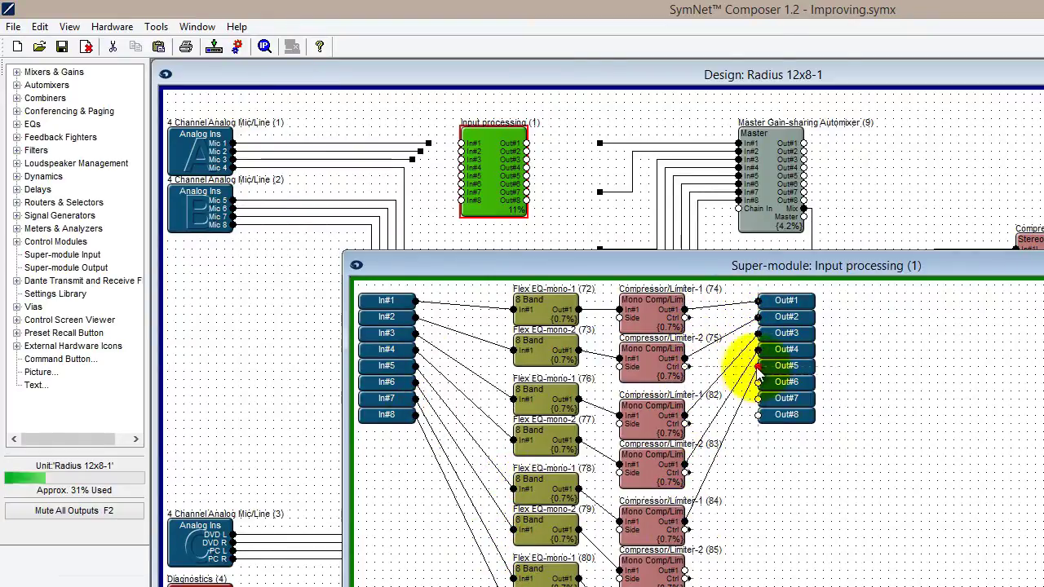
pyautogui.moveTo(685, 570); pyautogui.dragTo(759, 415)
pyautogui.click(1043, 265)
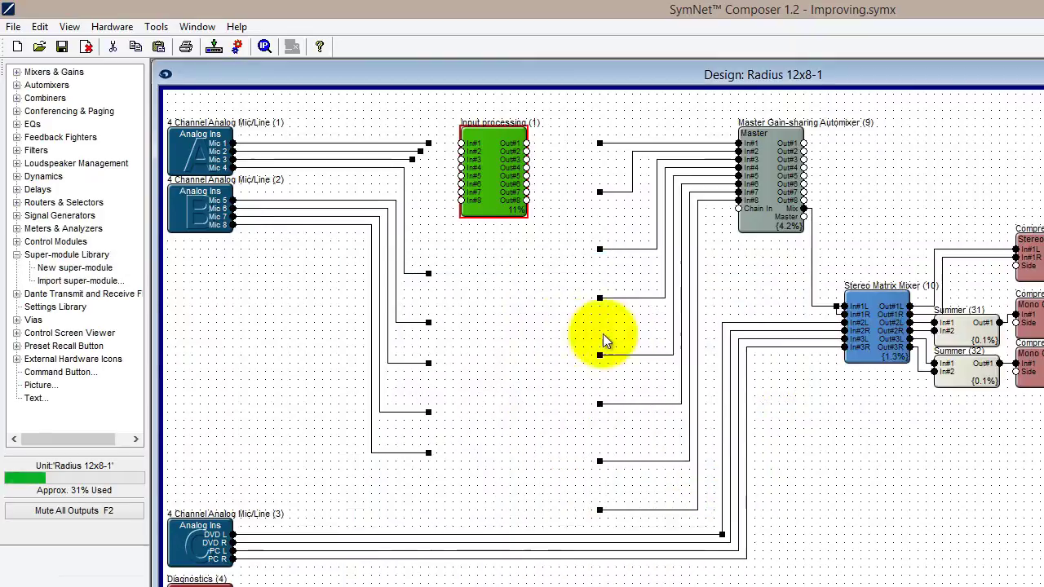
# Delete all the disconnected wires between the Mic 1–8 outputs and the automixer inputs.
pyautogui.moveTo(478, 501); pyautogui.dragTo(215, 116)
pyautogui.press('Delete')
pyautogui.moveTo(785, 291); pyautogui.dragTo(571, 100)
pyautogui.press('Delete')
pyautogui.moveTo(570, 164); pyautogui.dragTo(712, 520)
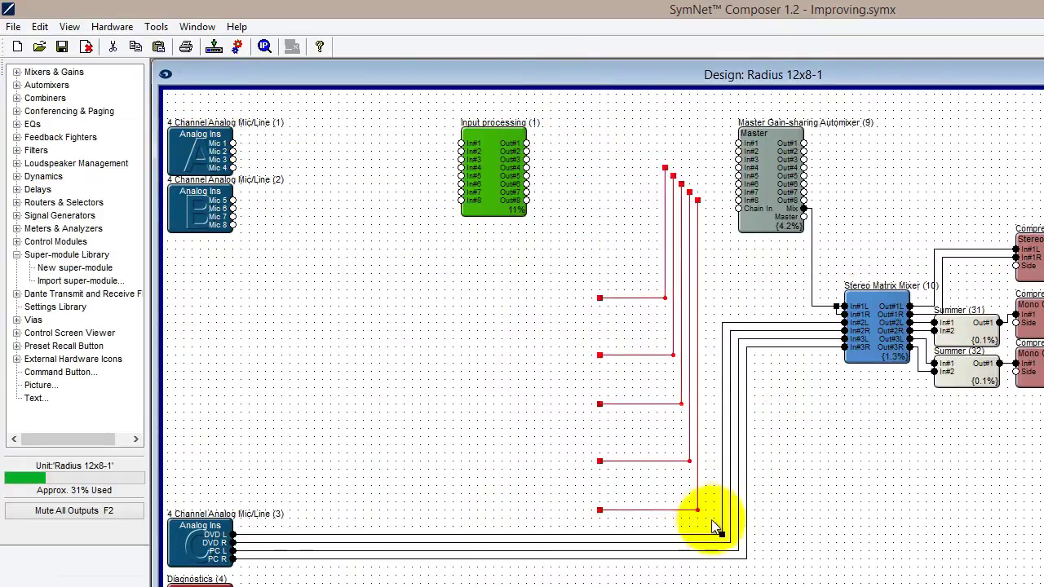
pyautogui.press('Delete')
# Move the Input processing super-module closer to the analog inputs and wire Mic 1–8 to its inputs as two four-channel buses.
pyautogui.moveTo(472, 145); pyautogui.dragTo(349, 145)
pyautogui.press('4')
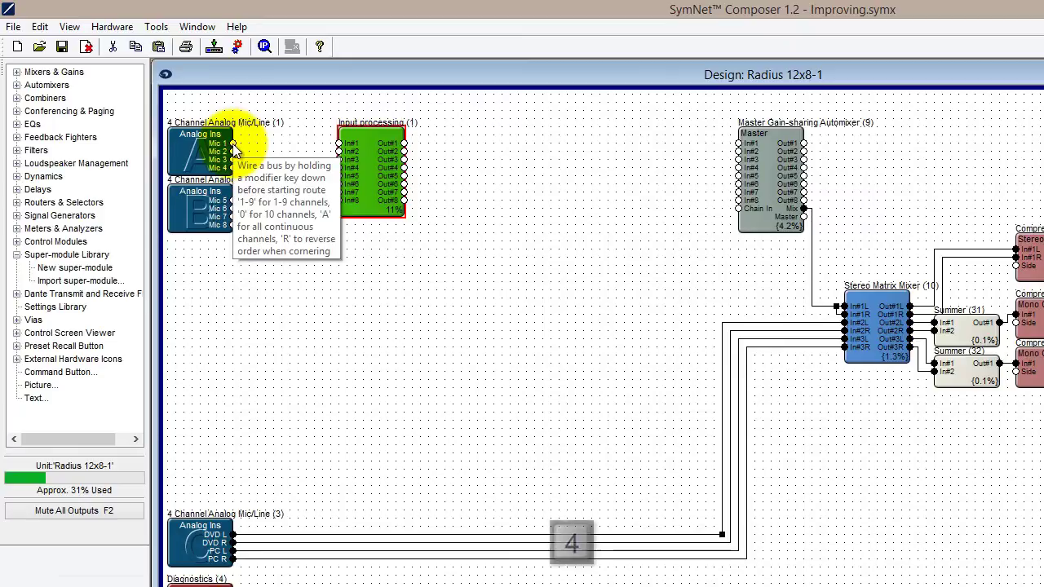
pyautogui.moveTo(233, 145); pyautogui.dragTo(339, 144)
pyautogui.press('4')
pyautogui.moveTo(233, 200); pyautogui.dragTo(338, 176)
# Wire the super-module's eight outputs to the automixer's In#1–In#8 as an eight-channel bus.
pyautogui.press('8')
pyautogui.moveTo(404, 143); pyautogui.dragTo(738, 148)
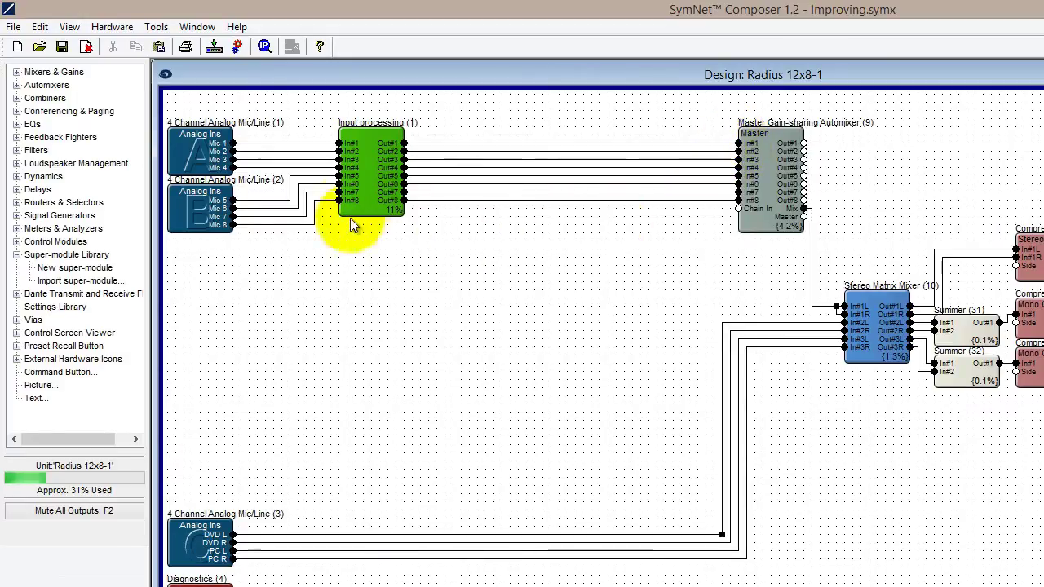
# Add four super-module inputs inside the Input processing super-module and stack them below the existing eight inputs.
pyautogui.doubleClick(363, 163)
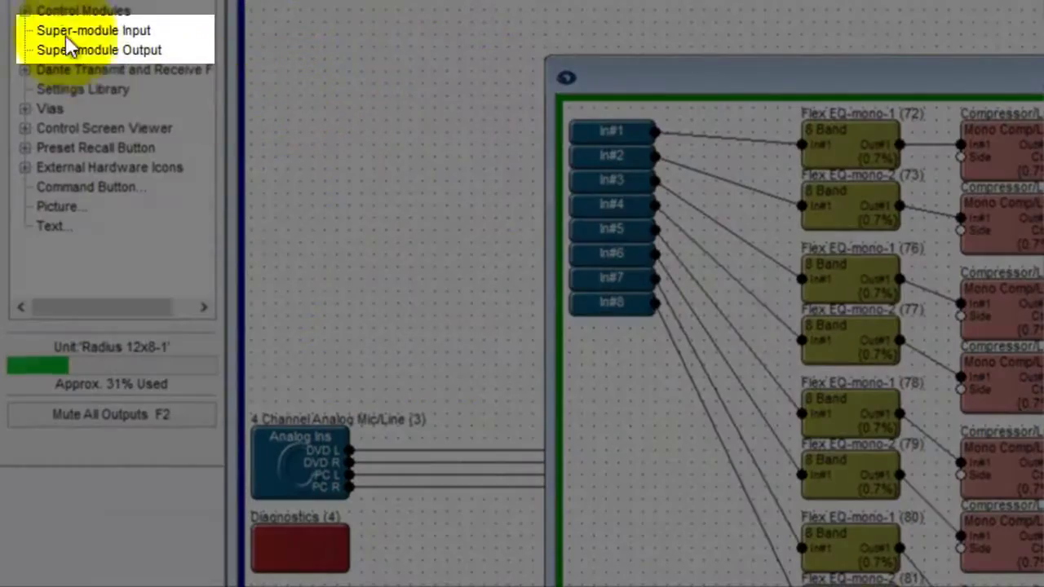
pyautogui.moveTo(73, 159); pyautogui.dragTo(508, 434)
pyautogui.moveTo(77, 31); pyautogui.dragTo(607, 510)
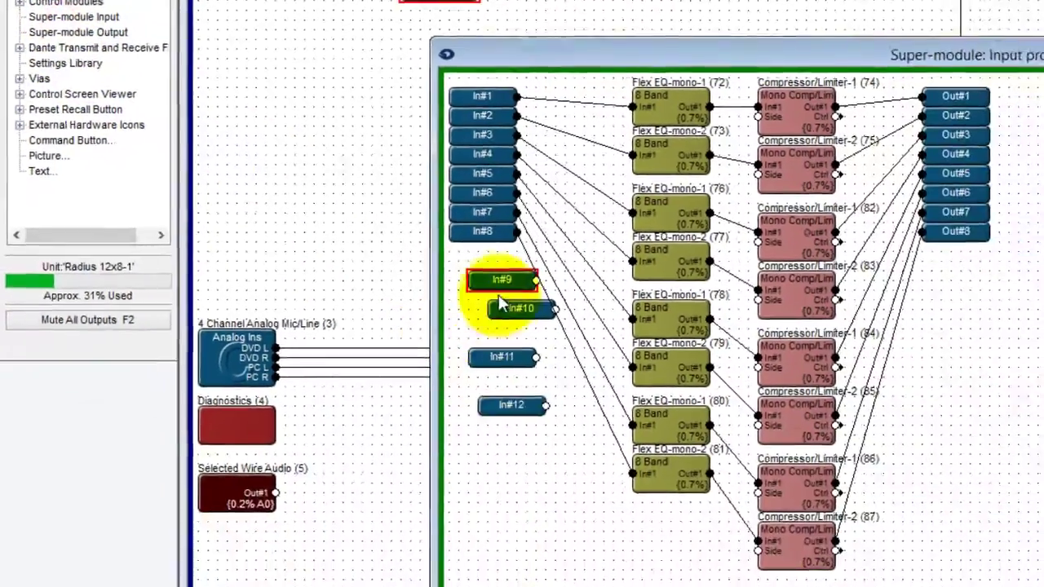
pyautogui.moveTo(506, 407); pyautogui.dragTo(413, 511)
pyautogui.moveTo(503, 356); pyautogui.dragTo(418, 491)
pyautogui.moveTo(516, 310); pyautogui.dragTo(411, 478)
pyautogui.moveTo(511, 281); pyautogui.dragTo(434, 466)
# Add four super-module outputs below the existing eight and stack them level with In#9–In#12.
pyautogui.moveTo(65, 22); pyautogui.dragTo(839, 473)
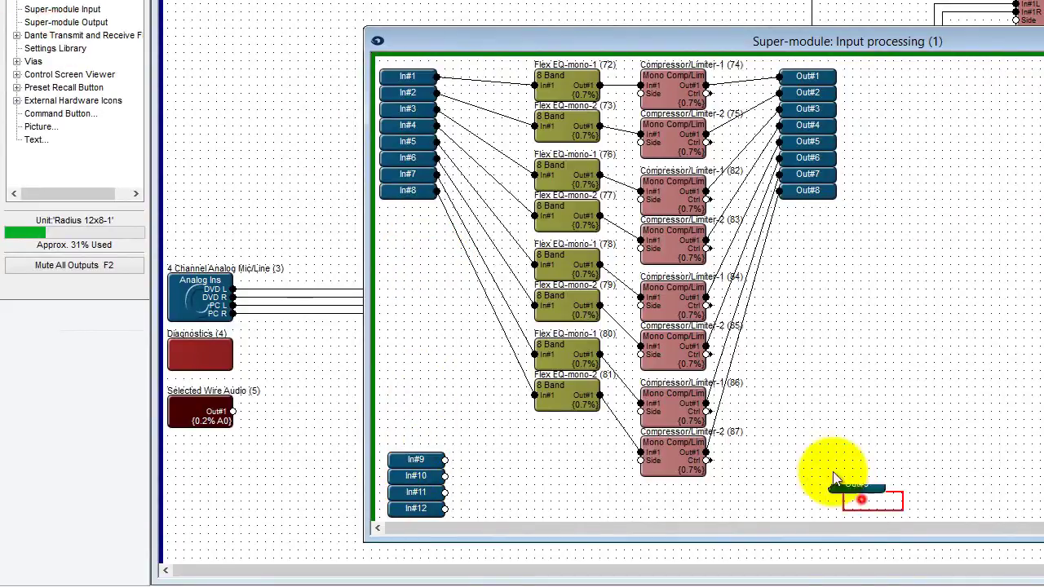
pyautogui.moveTo(65, 22); pyautogui.dragTo(1008, 514)
pyautogui.moveTo(851, 486); pyautogui.dragTo(843, 477)
pyautogui.moveTo(905, 508); pyautogui.dragTo(841, 494)
pyautogui.moveTo(1008, 515); pyautogui.dragTo(835, 505)
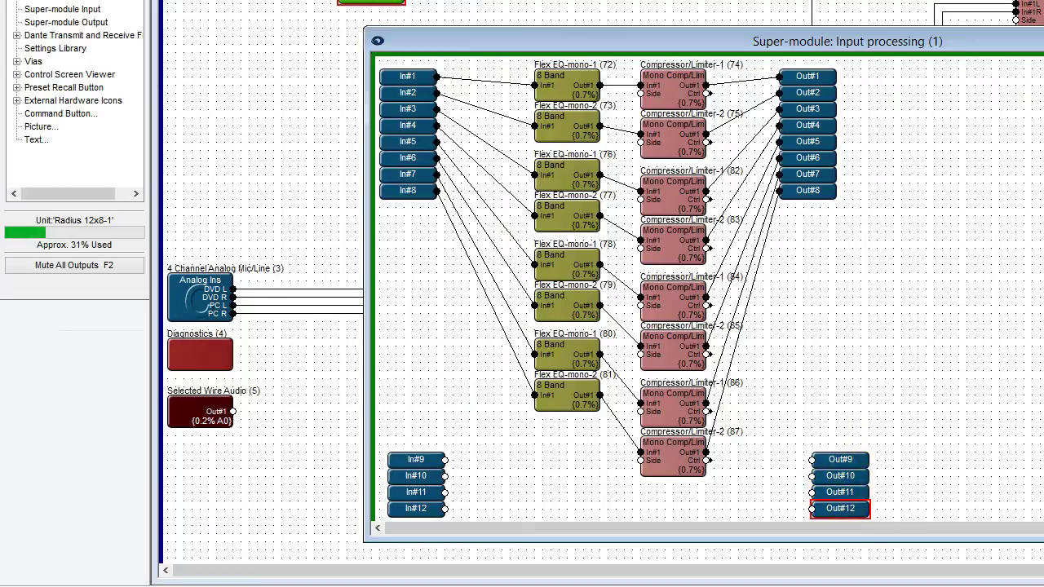
# Place two stereo AGC modules one above the other beside In#9–In#12 and enlarge the super-module window.
pyautogui.click(16, 0)
pyautogui.moveTo(52, 0)
pyautogui.mouseDown()
pyautogui.moveTo(555, 452)
pyautogui.moveTo(544, 460)
pyautogui.mouseUp()
pyautogui.hotkey('ctrl', 'd')
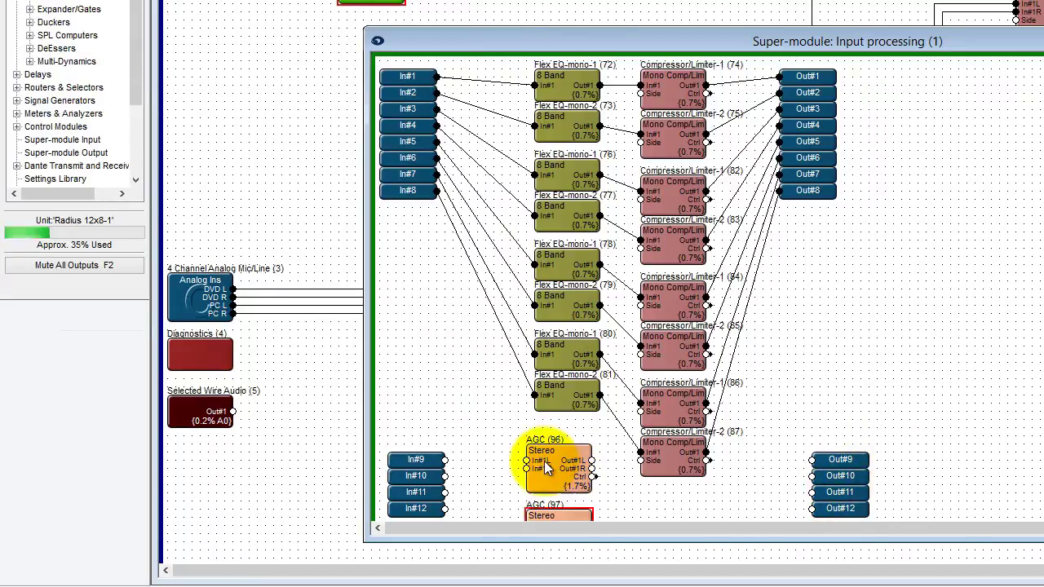
pyautogui.moveTo(795, 539); pyautogui.dragTo(796, 568)
# Wire In#9–In#12 to the two stereo AGCs' inputs, then shift the AGC block and Out#9–Out#12 down, keeping them aligned.
pyautogui.moveTo(445, 460); pyautogui.dragTo(526, 469)
pyautogui.moveTo(444, 492)
pyautogui.mouseDown()
pyautogui.moveTo(506, 507)
pyautogui.moveTo(445, 509)
pyautogui.mouseUp()
pyautogui.moveTo(384, 419); pyautogui.dragTo(572, 555)
pyautogui.moveTo(558, 318); pyautogui.dragTo(557, 366)
pyautogui.moveTo(786, 270); pyautogui.dragTo(858, 393)
pyautogui.moveTo(841, 312); pyautogui.dragTo(833, 354)
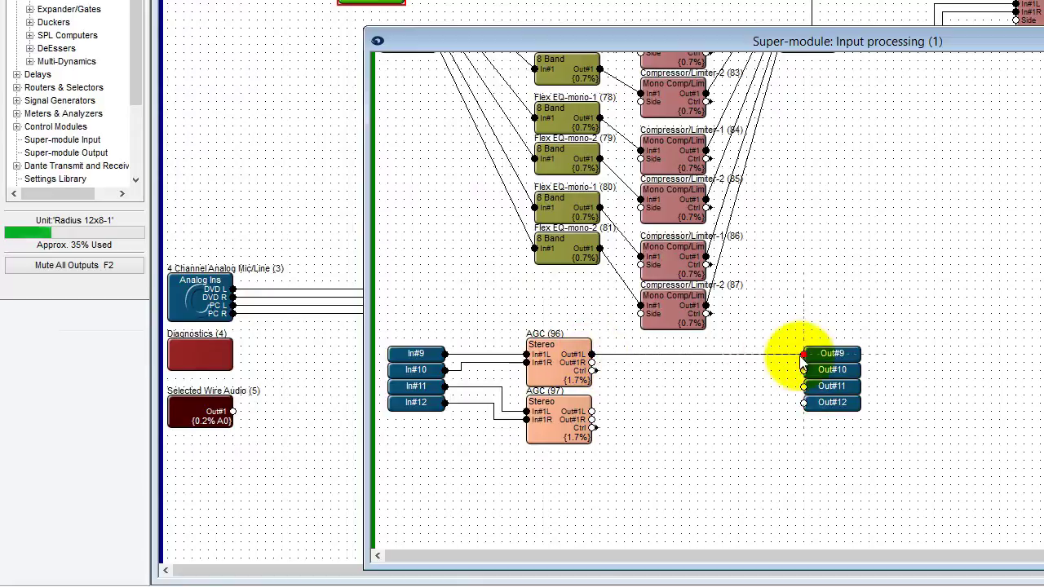
# Wire the two stereo AGCs' left and right outputs to Out#9–Out#12 in order and close the super-module.
pyautogui.moveTo(801, 359); pyautogui.dragTo(803, 355)
pyautogui.moveTo(803, 370); pyautogui.dragTo(591, 363)
pyautogui.moveTo(592, 412); pyautogui.dragTo(803, 387)
pyautogui.moveTo(804, 403); pyautogui.dragTo(724, 410)
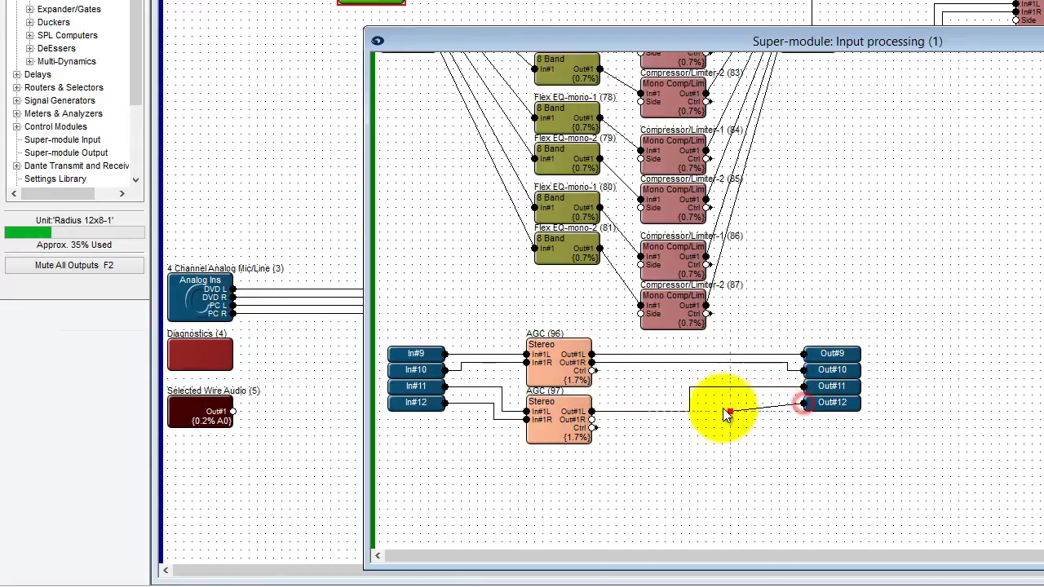
pyautogui.click(697, 404)
pyautogui.click(697, 420)
pyautogui.click(592, 420)
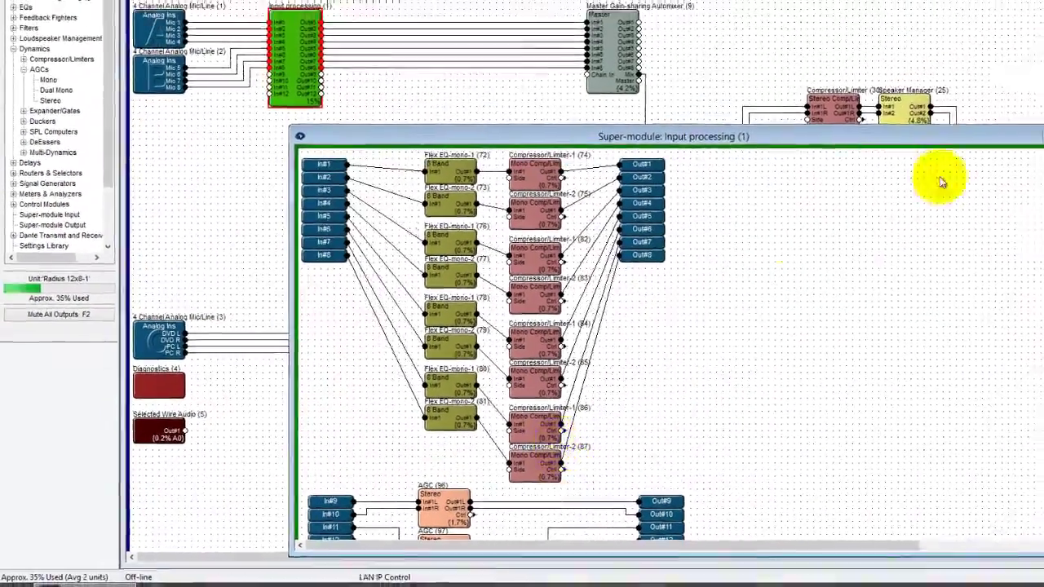
pyautogui.click(1009, 167)
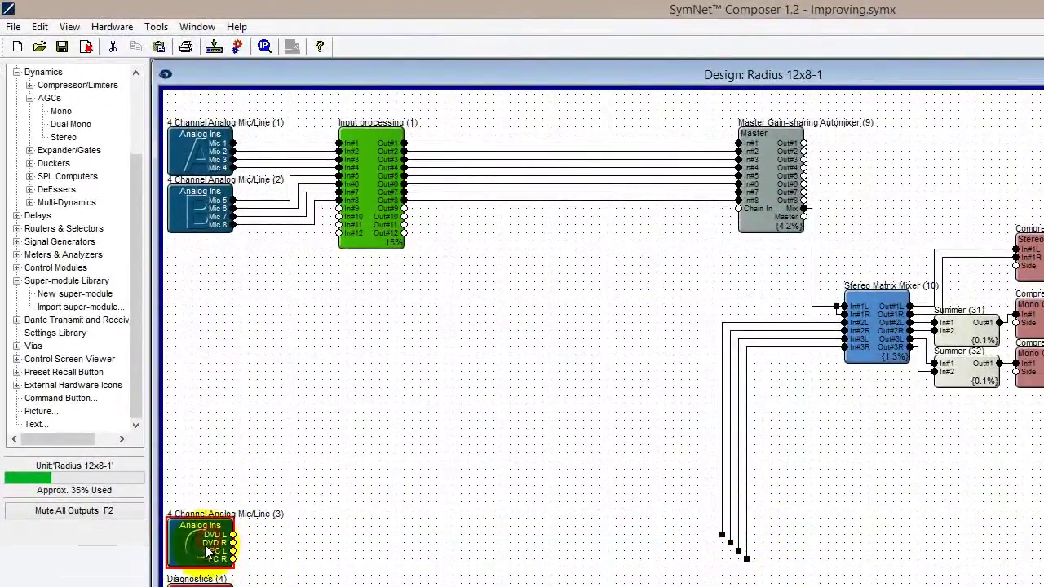
# Move the DVD/PC analog input module under the Mic 5–8 module, shift Input processing right, and wire DVD L–PC R to In#9–In#12 as a four-channel bus.
pyautogui.moveTo(147, 368); pyautogui.dragTo(147, 186)
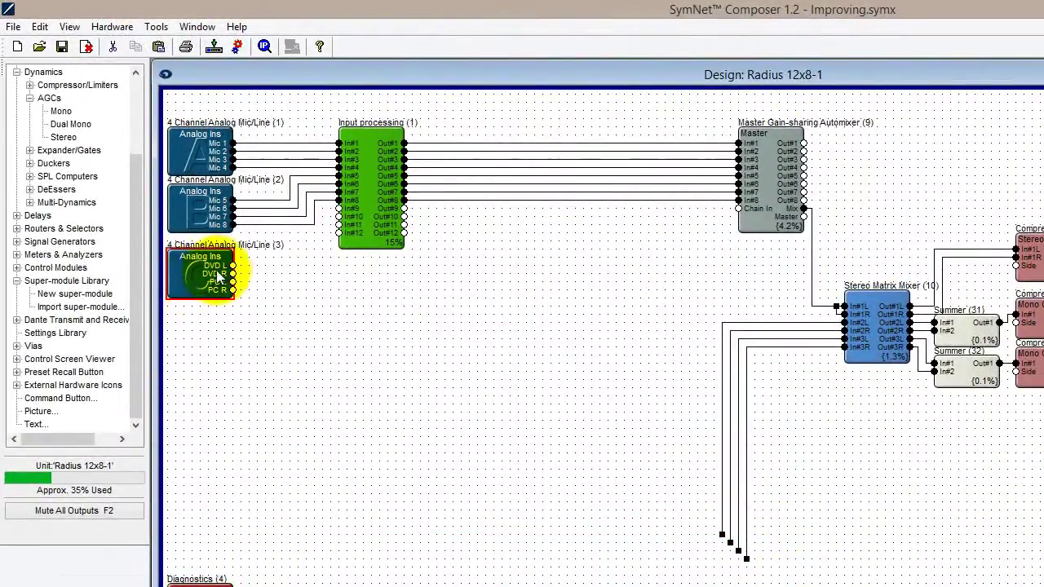
pyautogui.moveTo(387, 217); pyautogui.dragTo(476, 218)
pyautogui.press('4')
pyautogui.click(233, 266)
pyautogui.click(330, 265)
pyautogui.click(330, 209)
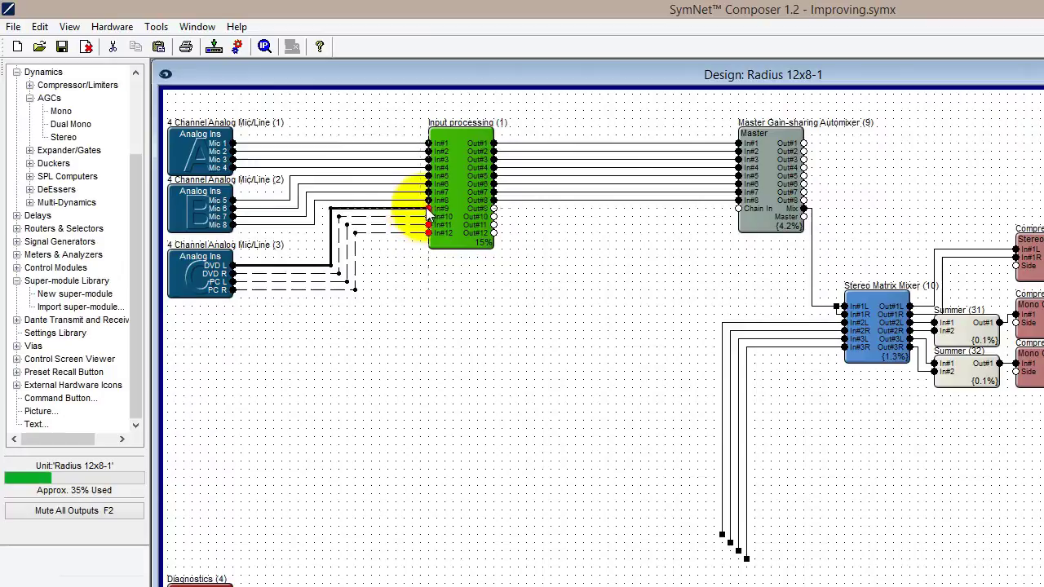
# Delete the leftover DVD/PC wires and wire Out#9–Out#12 to the Stereo Matrix Mixer's In#2L–In#3R as a four-channel bus.
pyautogui.moveTo(652, 312); pyautogui.dragTo(675, 319)
pyautogui.press('Delete')
pyautogui.press('4')
pyautogui.moveTo(493, 209); pyautogui.dragTo(840, 330)
pyautogui.press('r')
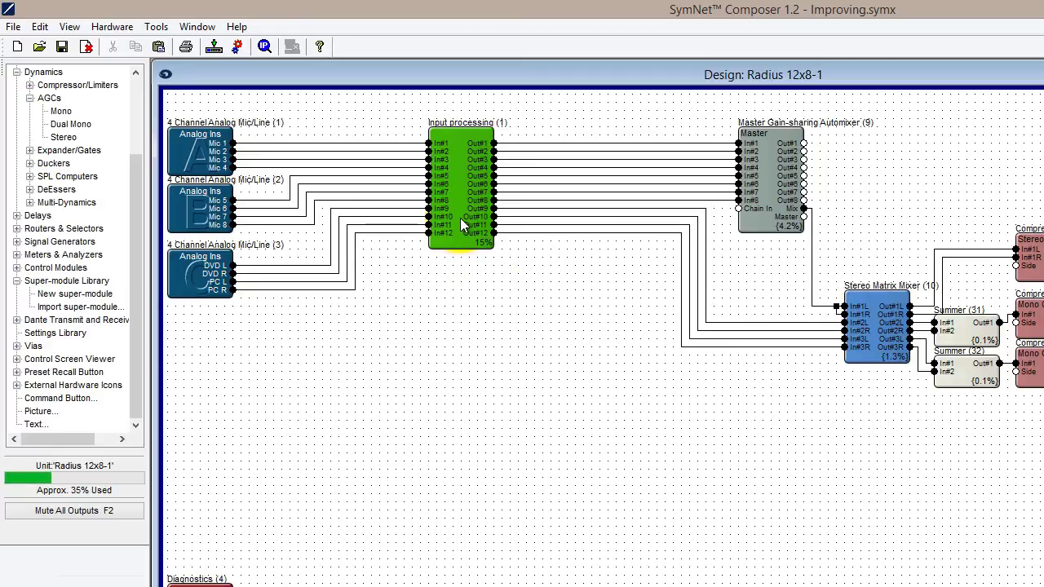
# Label the Input processing super-module's In#1, In#2 and In#3 as Mic 1, Mic 2 and Mic 3.
pyautogui.doubleClick(460, 218)
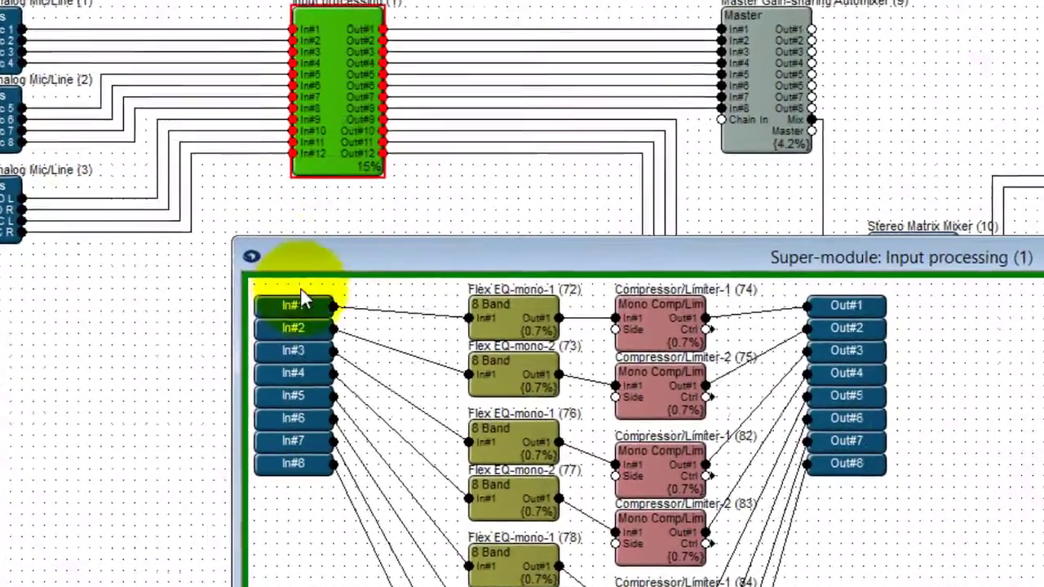
pyautogui.click(431, 334)
pyautogui.doubleClick(255, 295)
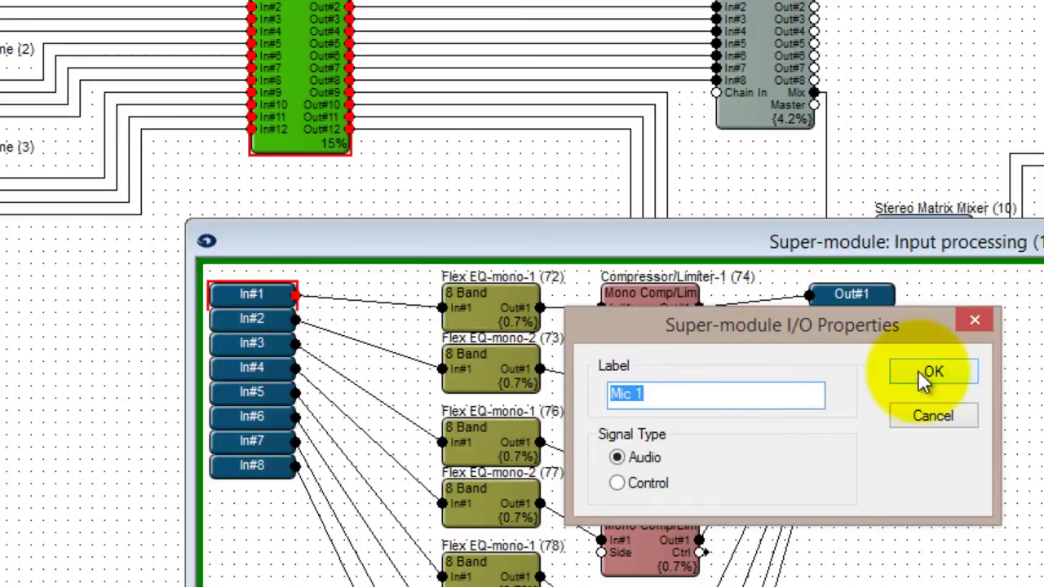
pyautogui.click(917, 370)
pyautogui.doubleClick(271, 319)
pyautogui.write('Mic 1')
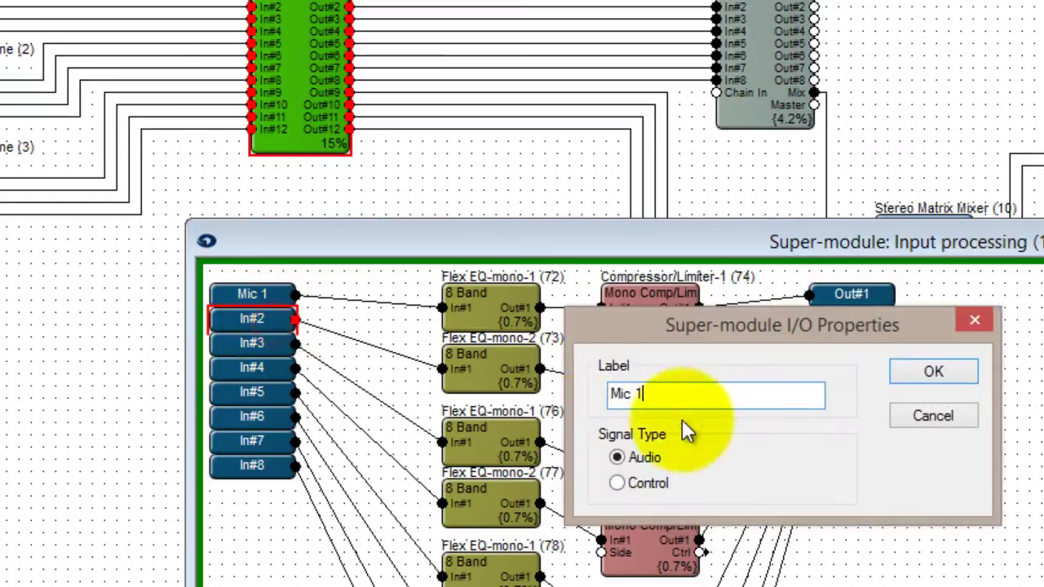
pyautogui.click(875, 379)
pyautogui.doubleClick(253, 344)
pyautogui.write('Mic 1')
pyautogui.write('3')
pyautogui.press('Return')
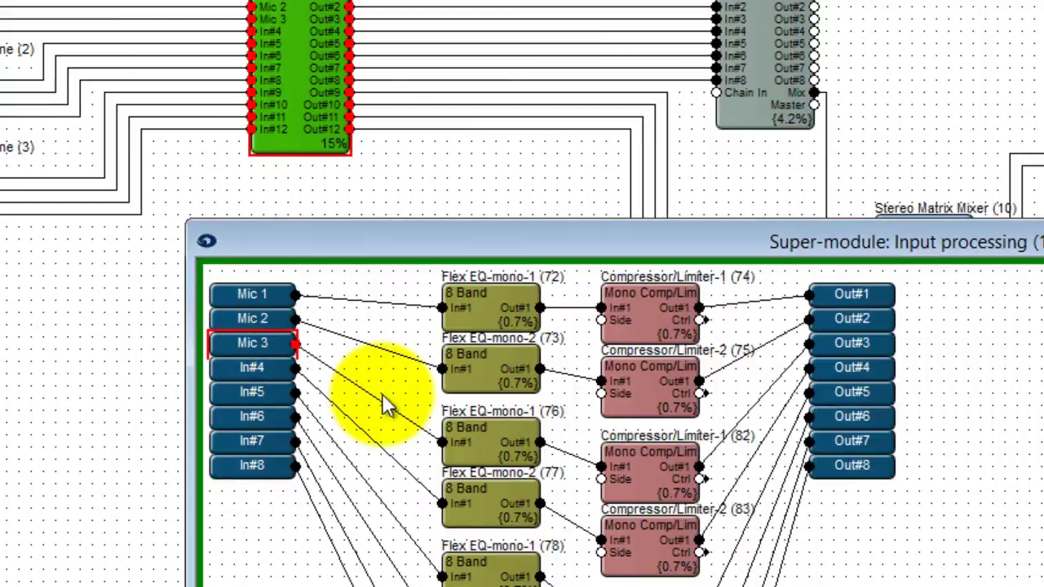
# Label the super-module inputs In#4, In#5 and In#6 as Mic 4, Mic 5 and Mic 6.
pyautogui.doubleClick(279, 367)
pyautogui.write('Mic')
pyautogui.write('4')
pyautogui.press('Return')
pyautogui.doubleClick(267, 390)
pyautogui.write('Mic')
pyautogui.write('6')
pyautogui.press('Return')
# Label In#7 and In#8 as Mic 7 and Mic 8, and label the first eight outputs Mic 1 through Mic 8.
pyautogui.doubleClick(254, 442)
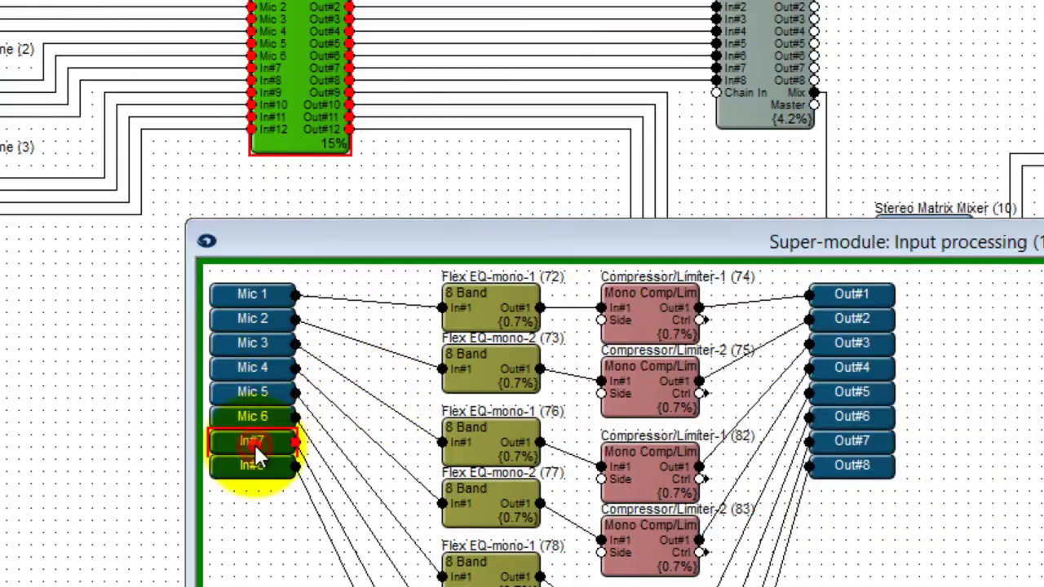
pyautogui.write('Mic')
pyautogui.write('7')
pyautogui.press('Return')
pyautogui.doubleClick(256, 463)
pyautogui.write('Mic')
pyautogui.doubleClick(871, 316)
pyautogui.write('Mic')
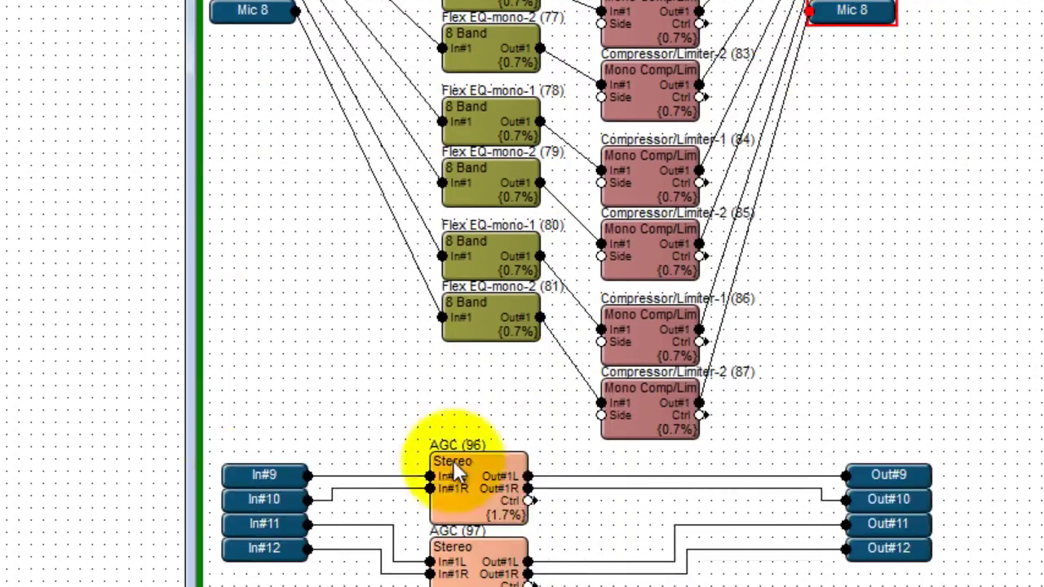
# Label the super-module input In#9 as DVD L and In#10 as DVD R.
pyautogui.doubleClick(258, 473)
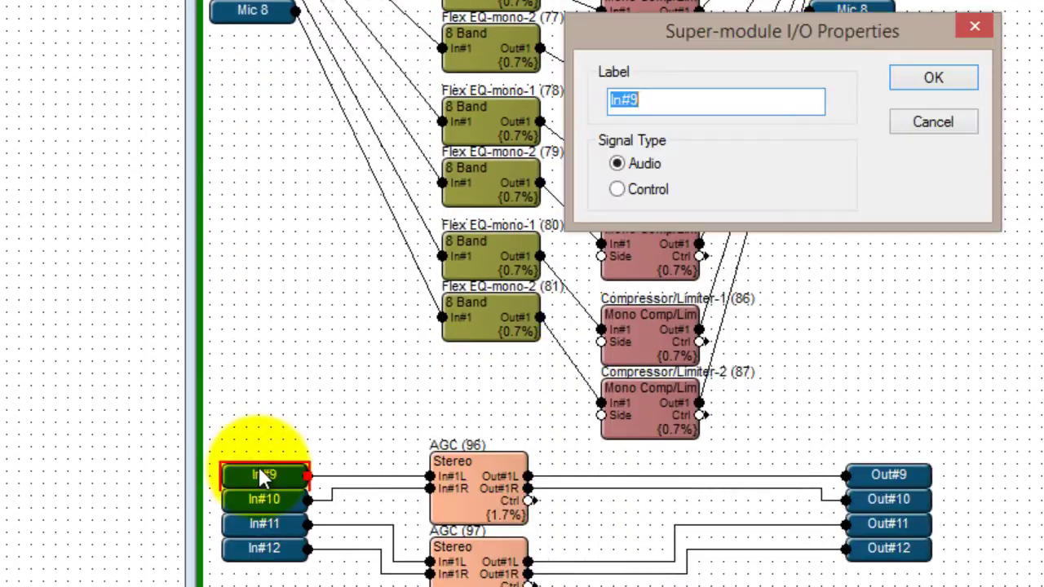
pyautogui.write('DVD L')
pyautogui.press('Return')
pyautogui.doubleClick(270, 500)
pyautogui.write('DVD R')
pyautogui.press('Return')
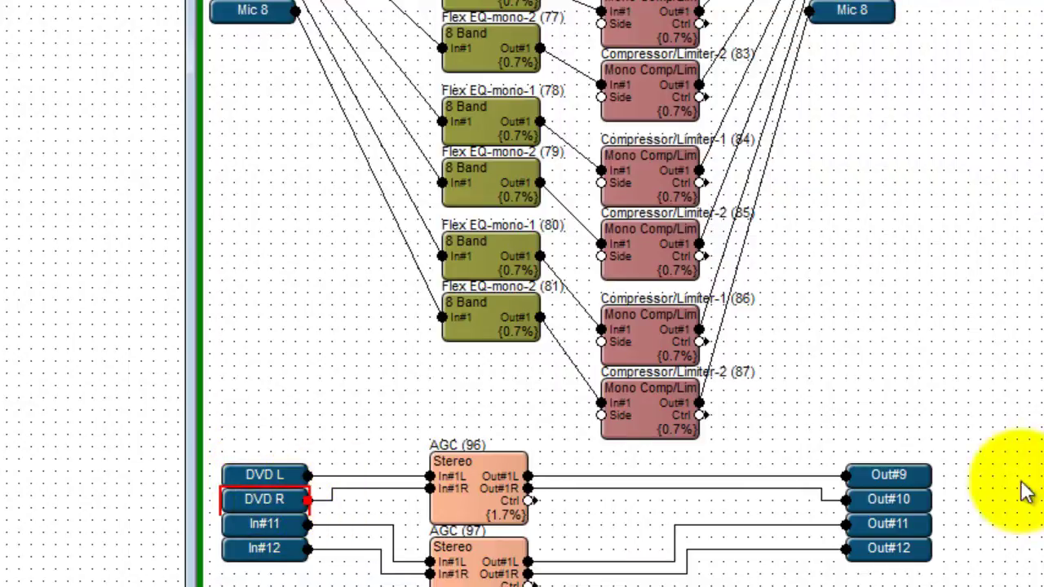
# Label the super-module output Out#9 as DVD L and Out#10 as DVD R.
pyautogui.doubleClick(889, 475)
pyautogui.write('DVD L')
pyautogui.press('Return')
pyautogui.doubleClick(889, 500)
pyautogui.write('DVD R')
pyautogui.press('Return')
# Label the super-module input In#11 as PC L and In#12 as PC R.
pyautogui.doubleClick(254, 522)
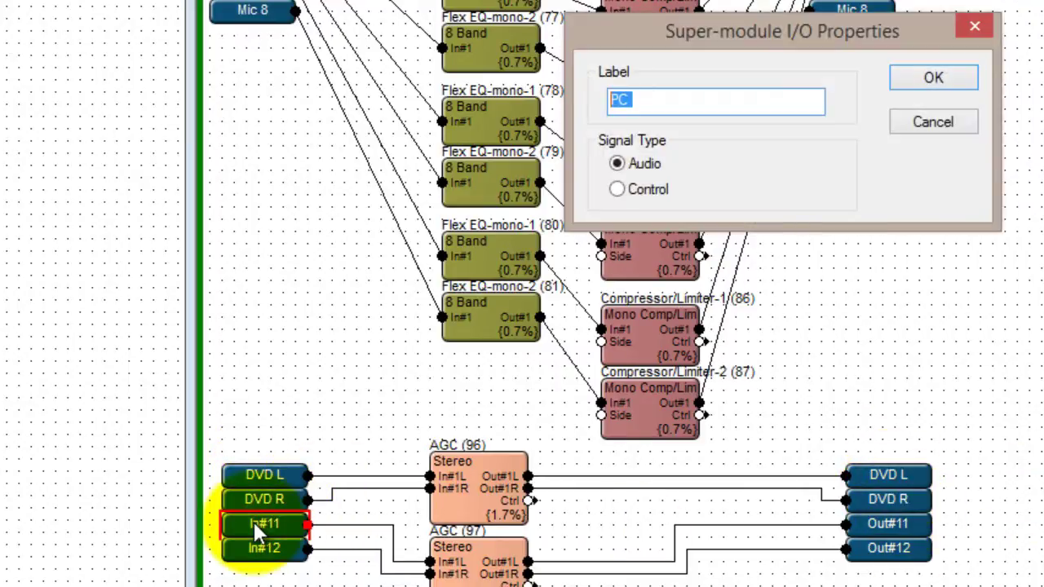
pyautogui.write('PC L')
pyautogui.press('Return')
pyautogui.doubleClick(266, 550)
pyautogui.write('PC R')
pyautogui.press('Return')
# Label the super-module output Out#11 as PC L and Out#12 as PC R, and close the super-module.
pyautogui.doubleClick(888, 523)
pyautogui.write('PC L')
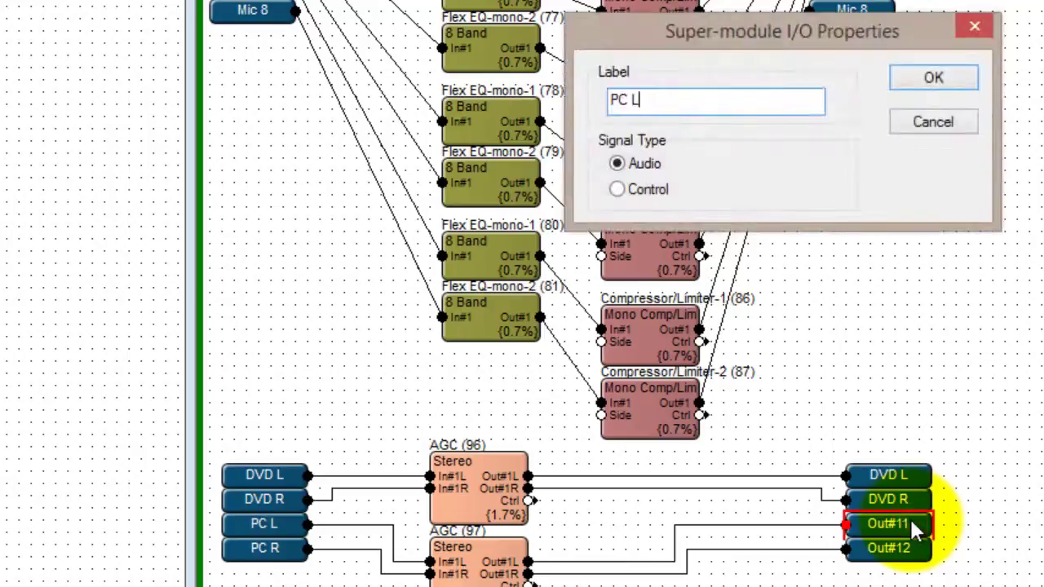
pyautogui.press('Return')
pyautogui.doubleClick(888, 548)
pyautogui.write('PC R')
pyautogui.press('Return')
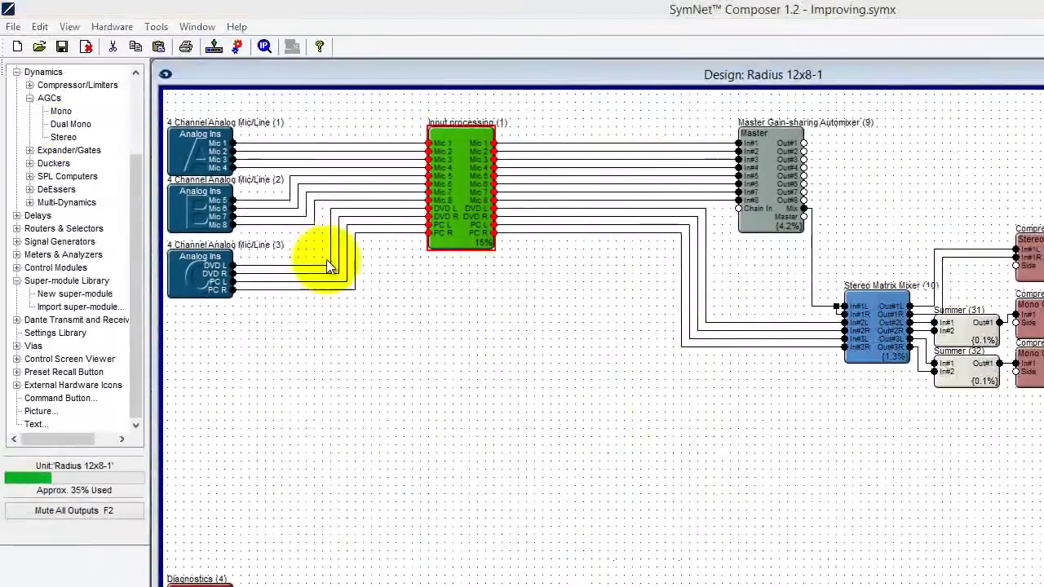
# Create a super-module named Mixing with 12 inputs and 6 outputs and place it below and right of Input processing.
pyautogui.click(17, 71)
pyautogui.click(16, 111)
pyautogui.moveTo(54, 268); pyautogui.dragTo(649, 460)
pyautogui.write('Mixing')
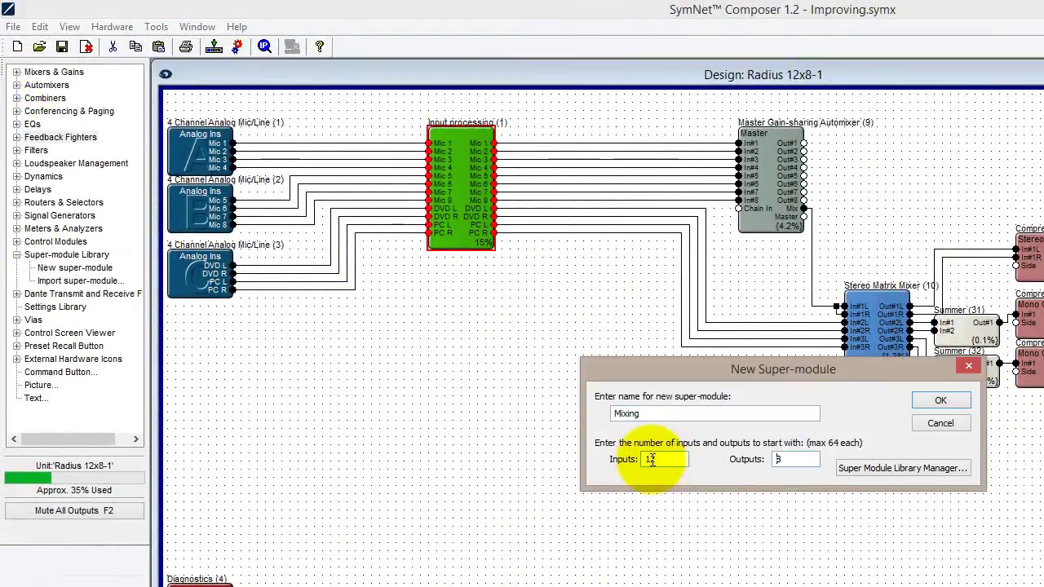
pyautogui.write('6')
pyautogui.click(949, 400)
pyautogui.moveTo(690, 517); pyautogui.dragTo(599, 326)
# Cut the Gain-sharing Automixer and Stereo Matrix Mixer into the Mixing super-module, and arrange the matrix mixer and outputs beside the automixer.
pyautogui.moveTo(720, 100); pyautogui.dragTo(922, 413)
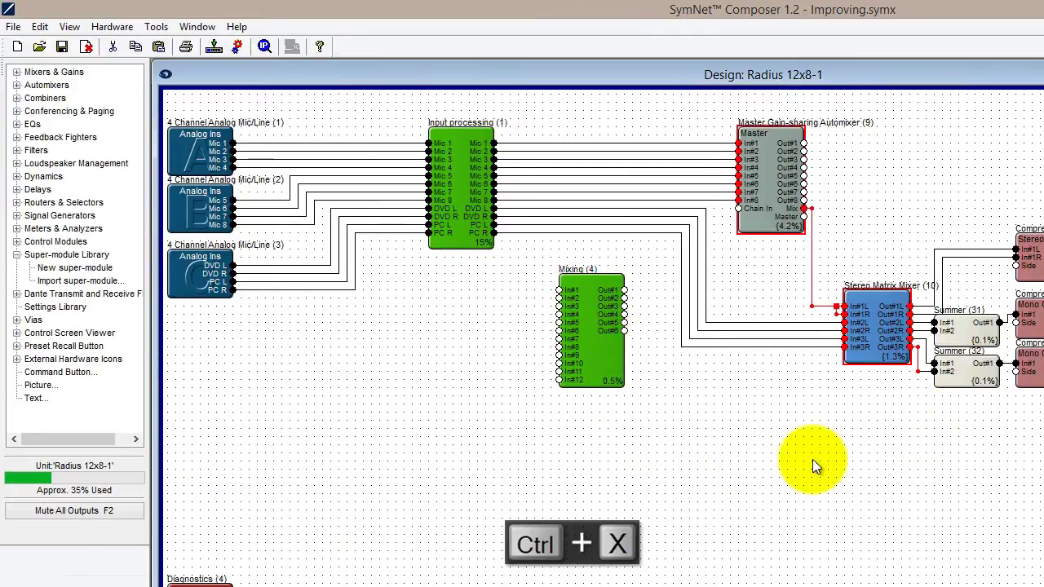
pyautogui.doubleClick(590, 338)
pyautogui.hotkey('ctrl', 'v')
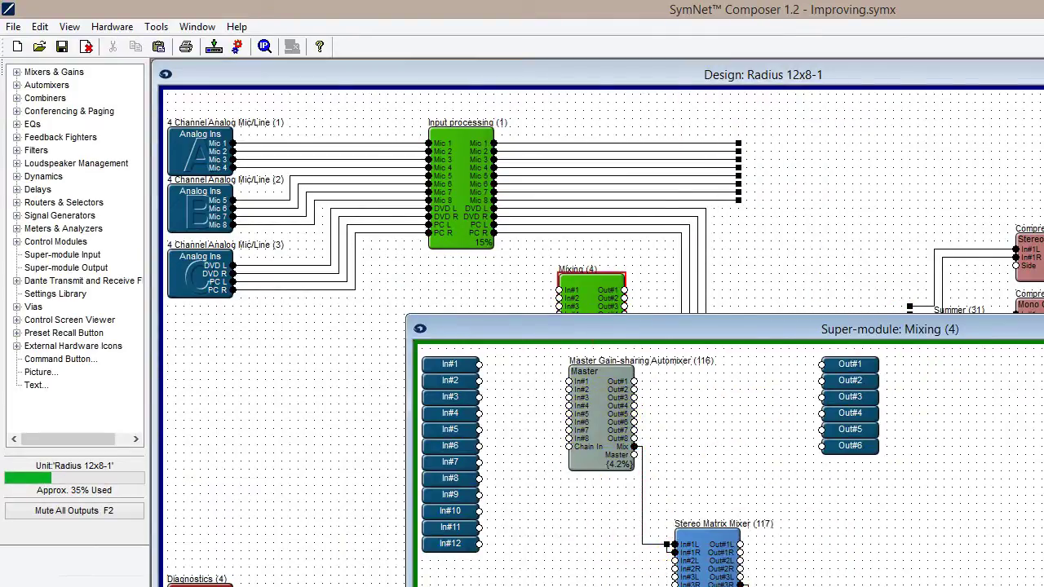
pyautogui.moveTo(710, 565); pyautogui.dragTo(734, 475)
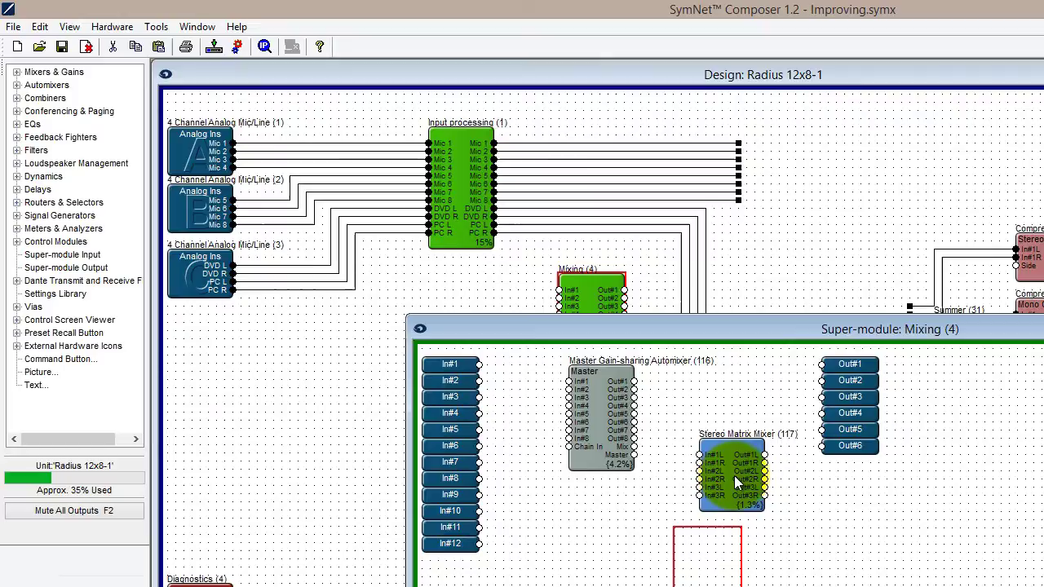
pyautogui.moveTo(851, 365); pyautogui.dragTo(868, 438)
# Wire the Stereo Matrix Mixer's six outputs to Out#1 through Out#6 in order.
pyautogui.moveTo(765, 455); pyautogui.dragTo(849, 441)
pyautogui.press('Delete')
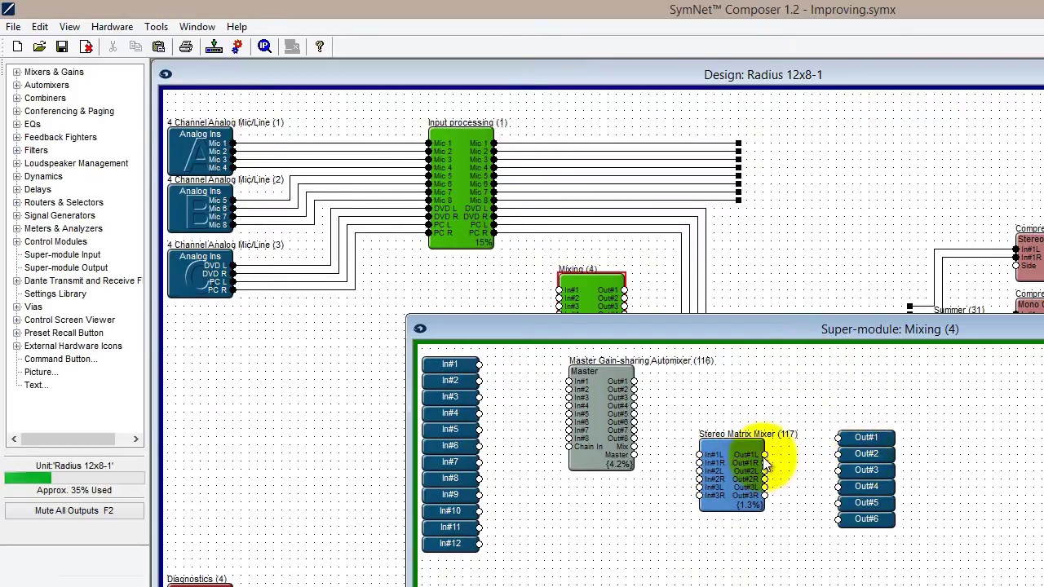
pyautogui.moveTo(765, 455); pyautogui.dragTo(838, 439)
pyautogui.moveTo(838, 454); pyautogui.dragTo(765, 472)
pyautogui.moveTo(838, 487); pyautogui.dragTo(765, 480)
pyautogui.moveTo(838, 503); pyautogui.dragTo(765, 488)
pyautogui.moveTo(838, 520); pyautogui.dragTo(765, 496)
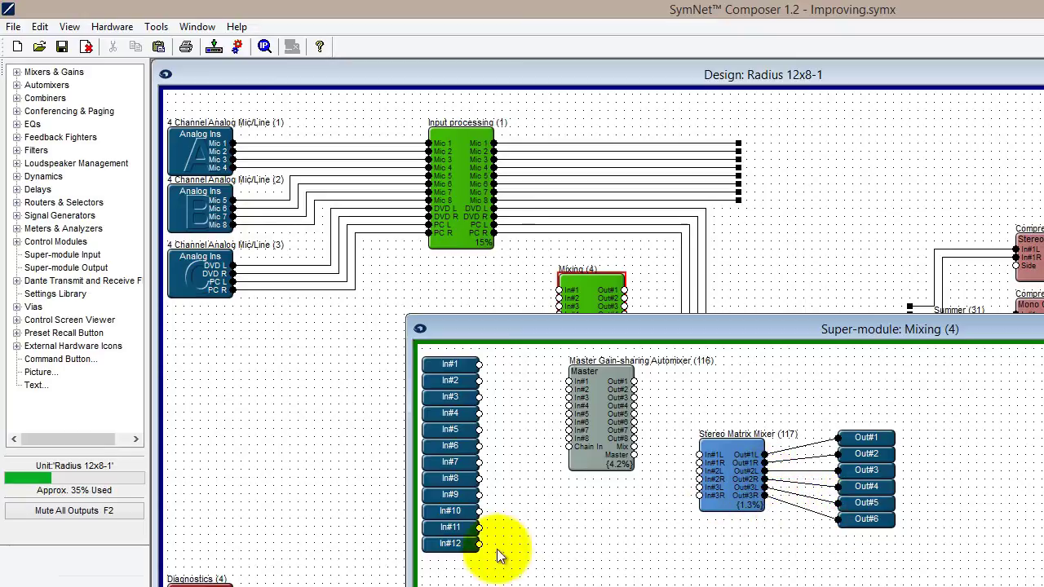
# Wire In#9–In#12 to the matrix mixer's In#2L–In#3R and the automixer's Mix output to both In#1L and In#1R.
pyautogui.moveTo(480, 544); pyautogui.dragTo(699, 487)
pyautogui.moveTo(479, 512); pyautogui.dragTo(699, 480)
pyautogui.moveTo(480, 495); pyautogui.dragTo(683, 454)
pyautogui.moveTo(682, 454)
pyautogui.mouseDown()
pyautogui.moveTo(635, 447)
pyautogui.moveTo(683, 455)
pyautogui.mouseUp()
# Wire In#1–In#8 to the automixer's eight inputs in order and close the Mixing super-module.
pyautogui.moveTo(480, 365); pyautogui.dragTo(569, 390)
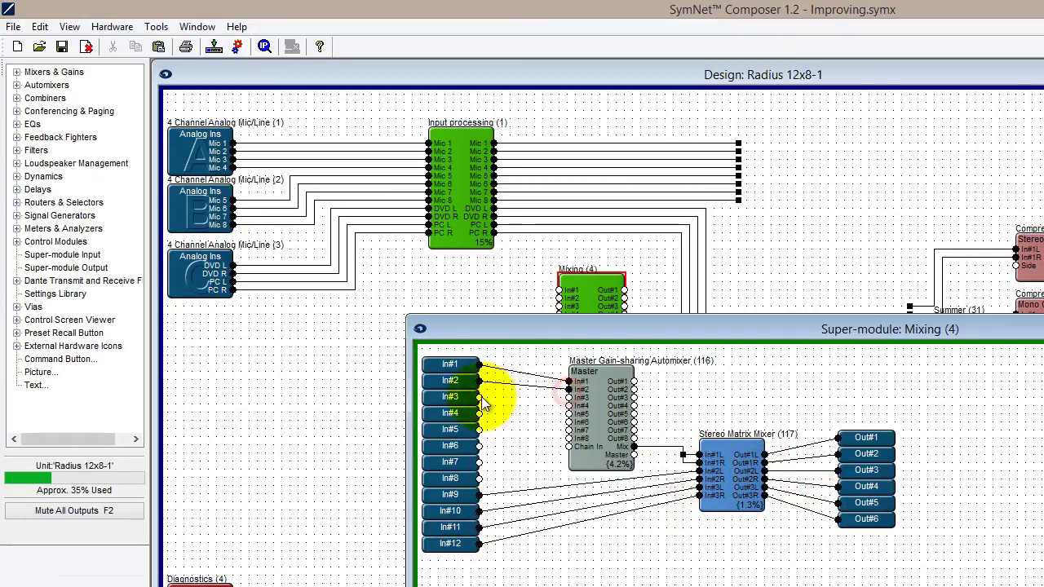
pyautogui.moveTo(480, 397); pyautogui.dragTo(568, 398)
pyautogui.moveTo(480, 413); pyautogui.dragTo(568, 407)
pyautogui.moveTo(480, 430); pyautogui.dragTo(568, 422)
pyautogui.moveTo(480, 462); pyautogui.dragTo(568, 430)
pyautogui.moveTo(480, 479); pyautogui.dragTo(562, 439)
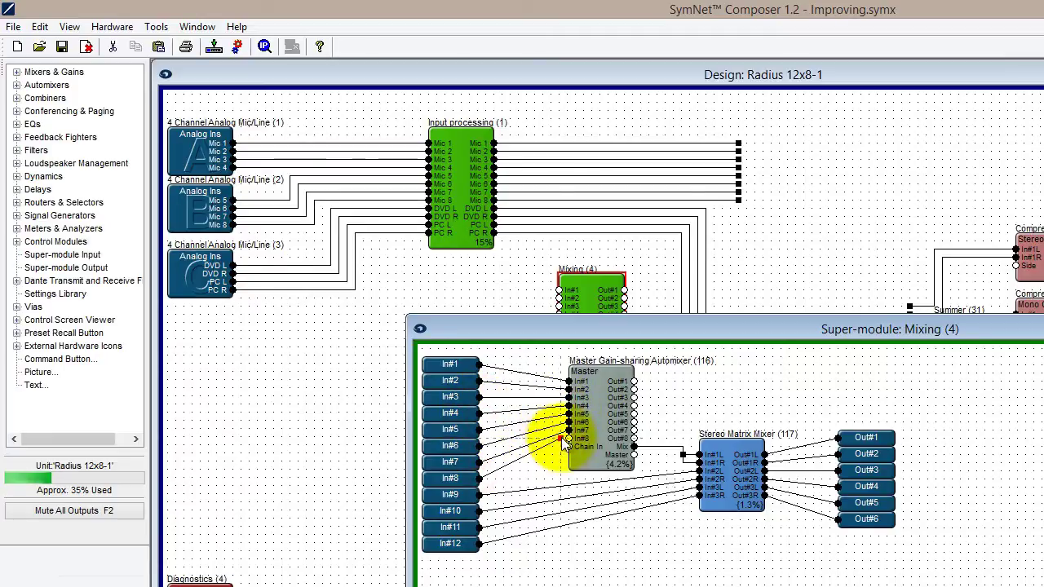
pyautogui.hotkey('ctrl', 'F4')
# Move the Mixing super-module onto the ends of the Mic 1–8 wires and delete the leftover DVD and PC wire segments.
pyautogui.moveTo(589, 325); pyautogui.dragTo(768, 178)
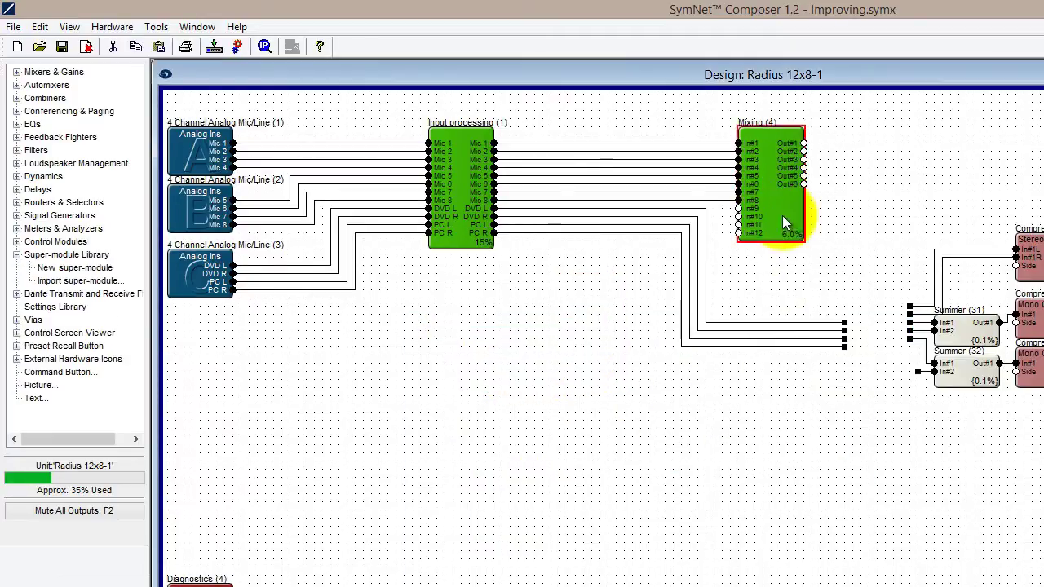
pyautogui.moveTo(866, 364); pyautogui.dragTo(640, 293)
pyautogui.press('Delete')
pyautogui.moveTo(734, 386); pyautogui.dragTo(651, 205)
pyautogui.press('Delete')
# Shift the Mixing super-module left in small increments, connecting the DVD and PC wires to In#9–In#12, until it sits near Input processing.
pyautogui.click(769, 197)
pyautogui.press('Left')
pyautogui.press('Left')
pyautogui.press('Left')
pyautogui.press('Left')
pyautogui.press('Left')
pyautogui.click(731, 269)
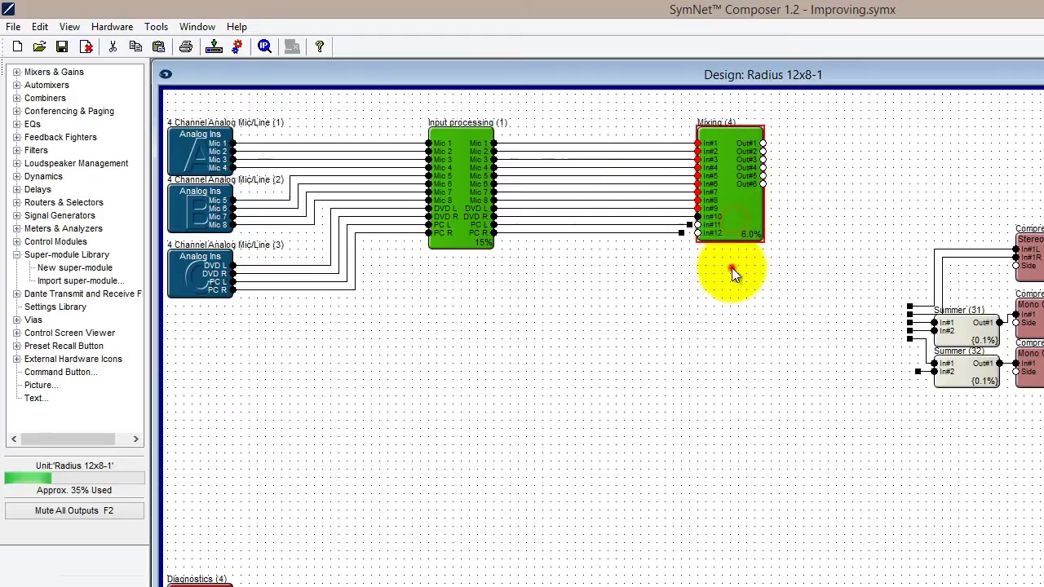
pyautogui.click(726, 204)
pyautogui.press('Left')
pyautogui.press('Left')
pyautogui.click(725, 275)
pyautogui.click(724, 205)
pyautogui.press('Left')
pyautogui.press('Left')
pyautogui.press('Left')
pyautogui.press('Left')
pyautogui.press('Left')
pyautogui.press('Left')
pyautogui.press('Left')
pyautogui.press('Left')
pyautogui.press('Left')
pyautogui.press('Left')
pyautogui.press('Left')
pyautogui.press('Left')
pyautogui.press('Left')
pyautogui.press('Left')
pyautogui.press('Left')
pyautogui.click(732, 312)
# Create a new super-module named Output Processing with 6 inputs and 4 outputs.
pyautogui.moveTo(74, 268); pyautogui.dragTo(683, 347)
pyautogui.write('Output Processing')
pyautogui.hotkey('shift', 'End')
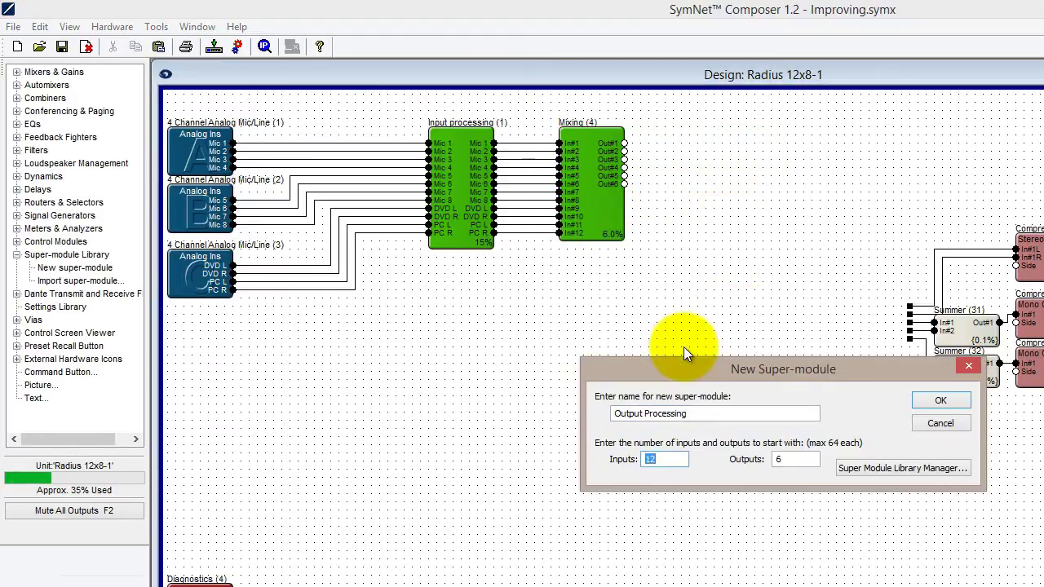
pyautogui.write('6')
pyautogui.press('Tab')
pyautogui.write('4')
pyautogui.press('Return')
# Place the Output Processing super-module beside Mixing and wire Mixing's Out#1–Out#6 to its In#1–In#6 in order.
pyautogui.moveTo(715, 393); pyautogui.dragTo(699, 169)
pyautogui.press('6')
pyautogui.moveTo(624, 144); pyautogui.dragTo(665, 144)
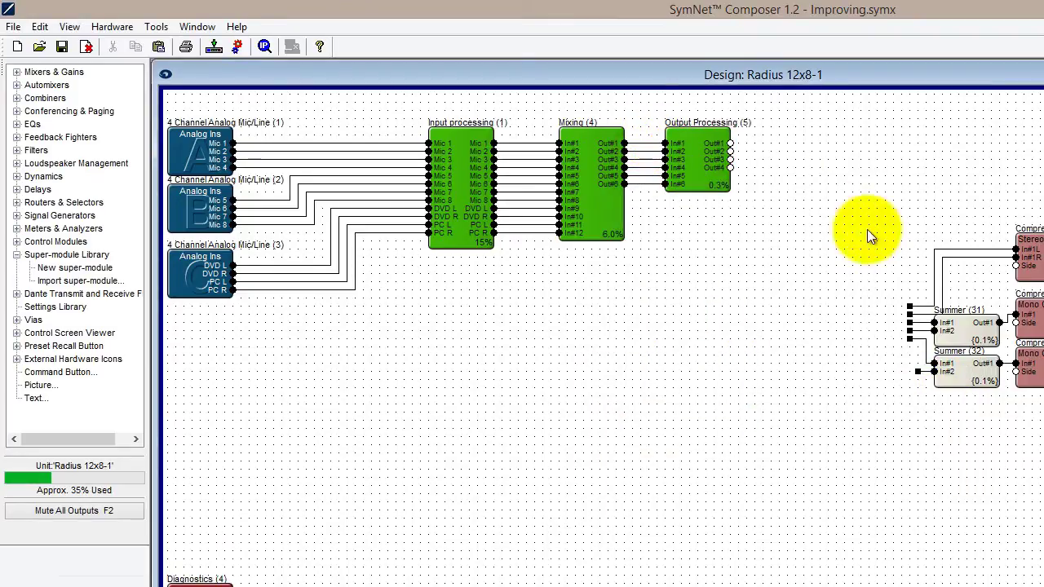
# Cut the summers, compressor/limiters and speaker managers from the main design and paste them between the inputs and outputs inside Output Processing.
pyautogui.moveTo(858, 412); pyautogui.dragTo(1043, 140)
pyautogui.hotkey('ctrl', 'x')
pyautogui.doubleClick(696, 162)
pyautogui.hotkey('ctrl', 'v')
pyautogui.moveTo(781, 422); pyautogui.dragTo(301, 234)
pyautogui.moveTo(685, 562); pyautogui.dragTo(476, 562)
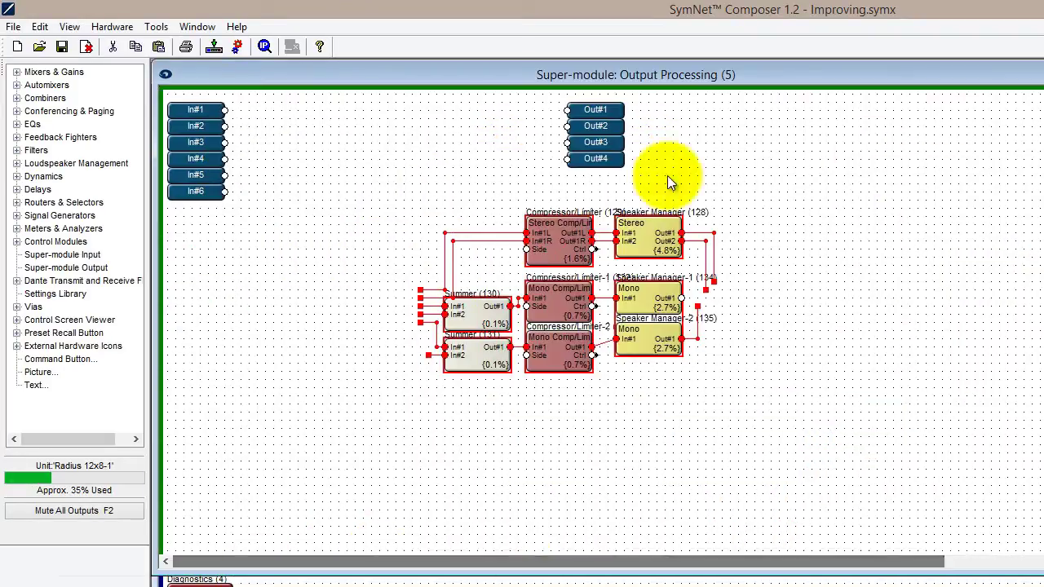
pyautogui.moveTo(571, 245); pyautogui.dragTo(416, 129)
# Delete the leftover wire stubs at the speaker manager outputs and at the inputs of the summers and the stereo compressor.
pyautogui.moveTo(614, 242); pyautogui.dragTo(536, 173)
pyautogui.press('Delete')
pyautogui.moveTo(280, 261); pyautogui.dragTo(244, 94)
pyautogui.press('Delete')
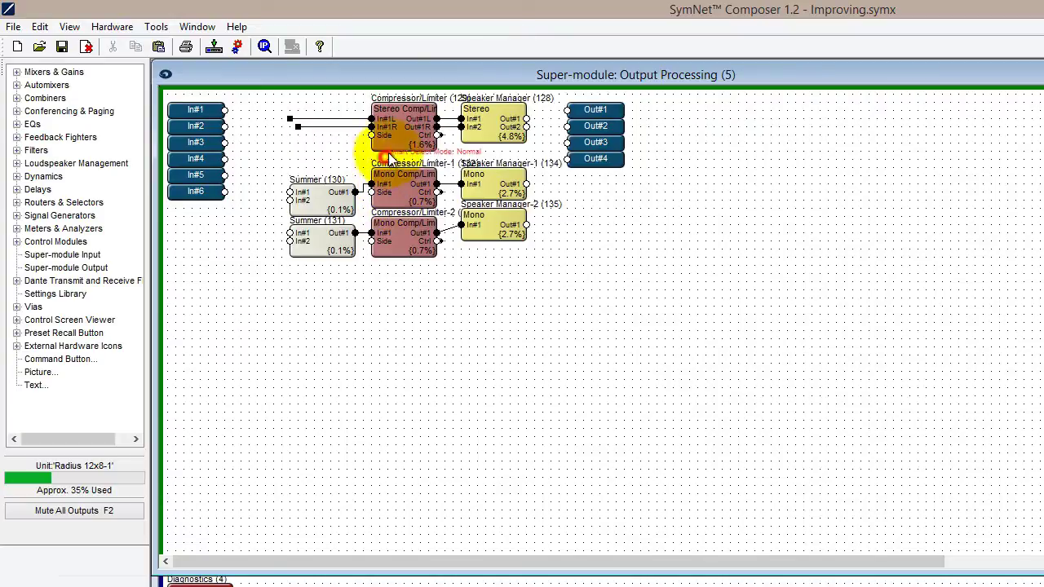
pyautogui.moveTo(387, 154); pyautogui.dragTo(289, 112)
pyautogui.press('Delete')
# Wire the stereo speaker manager's outputs to Out#1 and Out#2 and the two mono speaker managers to Out#3 and Out#4.
pyautogui.moveTo(527, 119); pyautogui.dragTo(567, 110)
pyautogui.moveTo(527, 127); pyautogui.dragTo(567, 127)
pyautogui.moveTo(527, 185); pyautogui.dragTo(567, 144)
pyautogui.moveTo(526, 225); pyautogui.dragTo(567, 159)
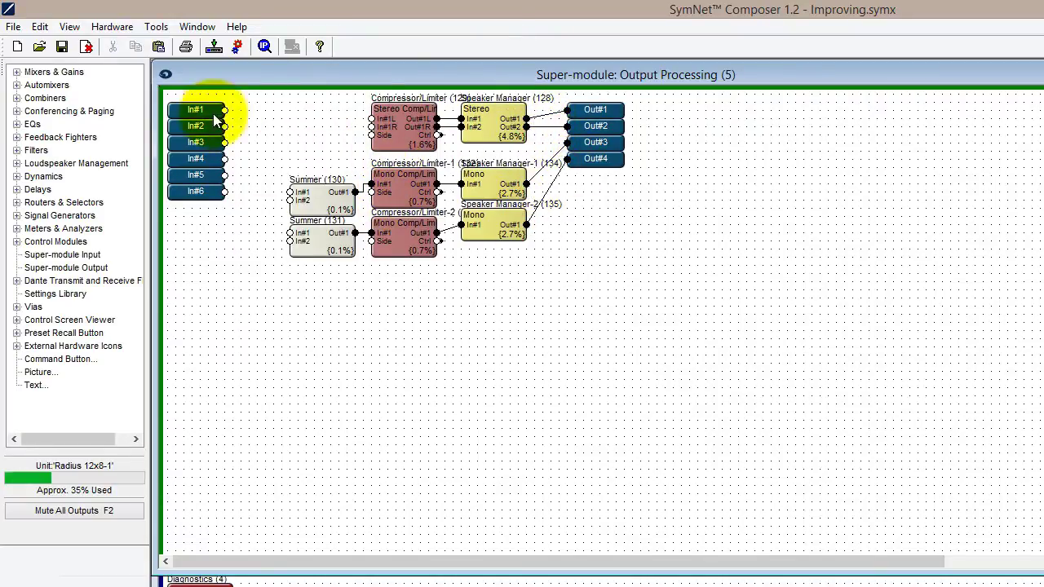
# Wire In#1 and In#2 to the stereo compressor/limiter, In#3 and In#4 to the upper summer, and In#5 and In#6 to the lower summer.
pyautogui.moveTo(225, 110); pyautogui.dragTo(372, 119)
pyautogui.moveTo(225, 127); pyautogui.dragTo(372, 127)
pyautogui.moveTo(225, 142); pyautogui.dragTo(290, 200)
pyautogui.moveTo(225, 175); pyautogui.dragTo(290, 233)
pyautogui.moveTo(225, 192); pyautogui.dragTo(290, 242)
pyautogui.click(728, 249)
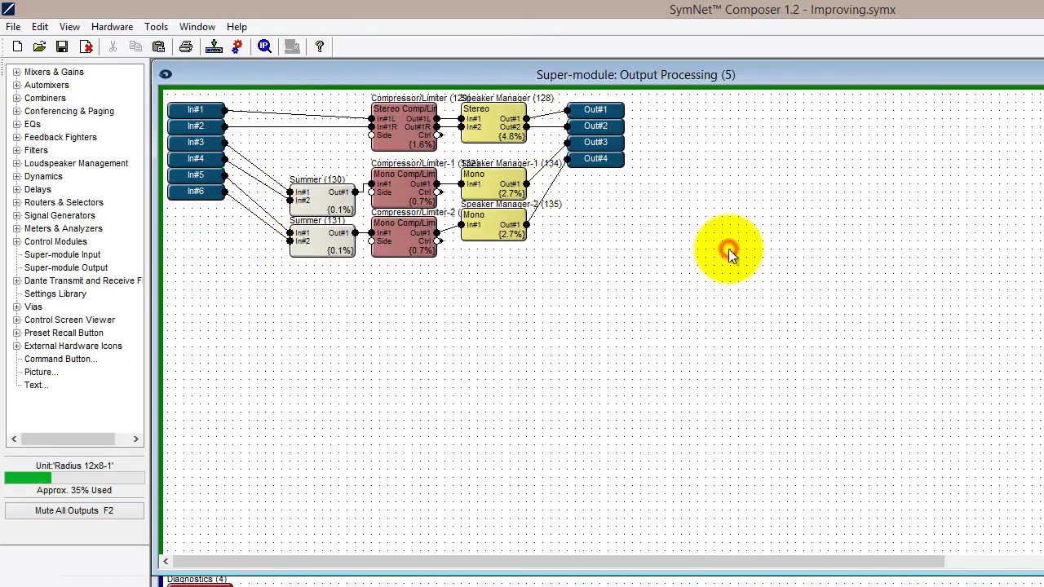
# Close the super-module and wire Output Processing's Out#1–Out#4 to FoH L, FoH R, Speech and Loop on the 8 Channel Analog Line module.
pyautogui.click(1043, 74)
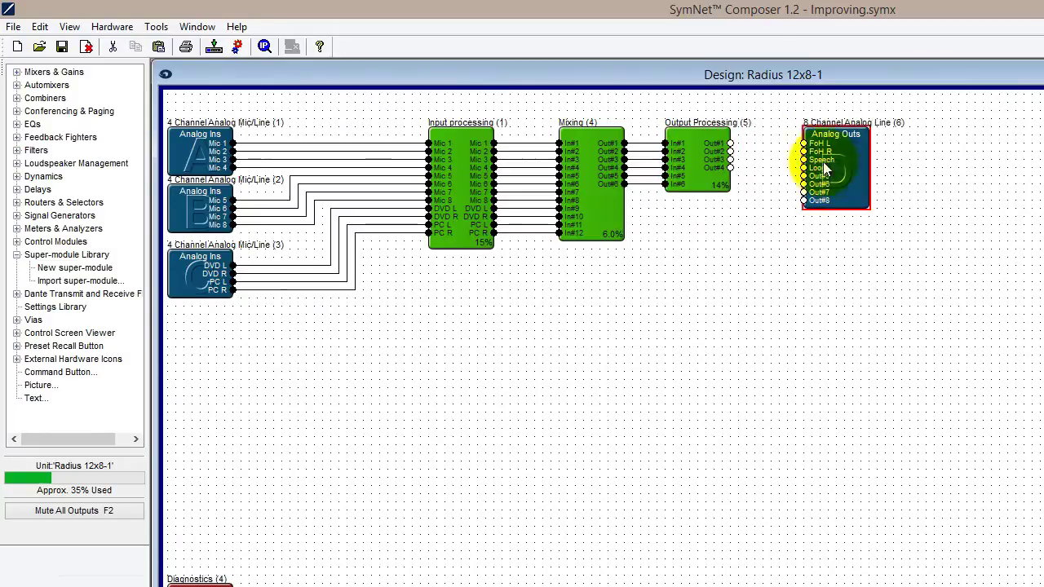
pyautogui.moveTo(730, 143); pyautogui.dragTo(804, 144)
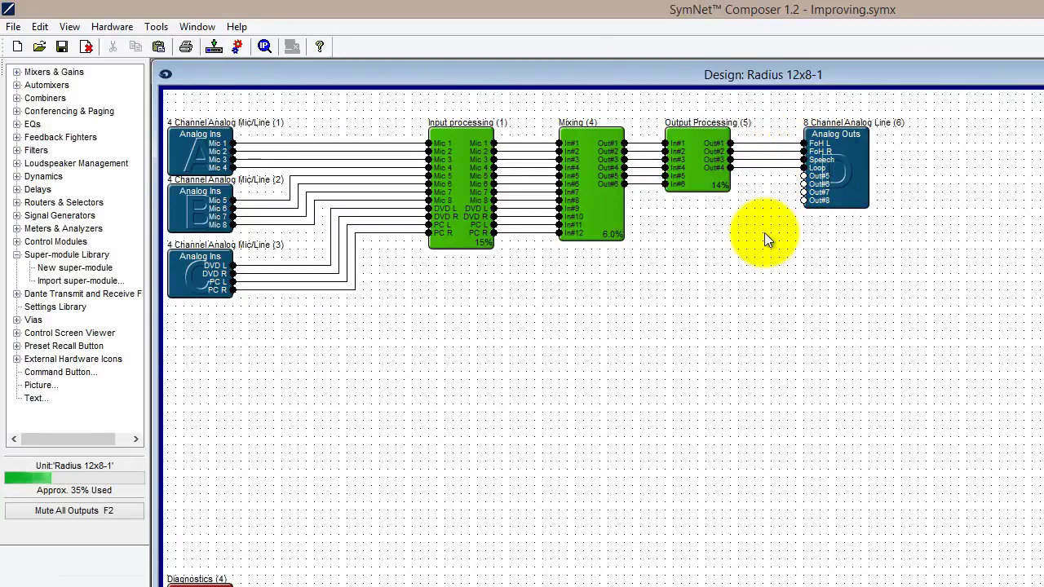
# Review the contents of the Input processing, Mixing and Output Processing super-modules one after another.
pyautogui.doubleClick(462, 172)
pyautogui.hotkey('ctrl', 'F4')
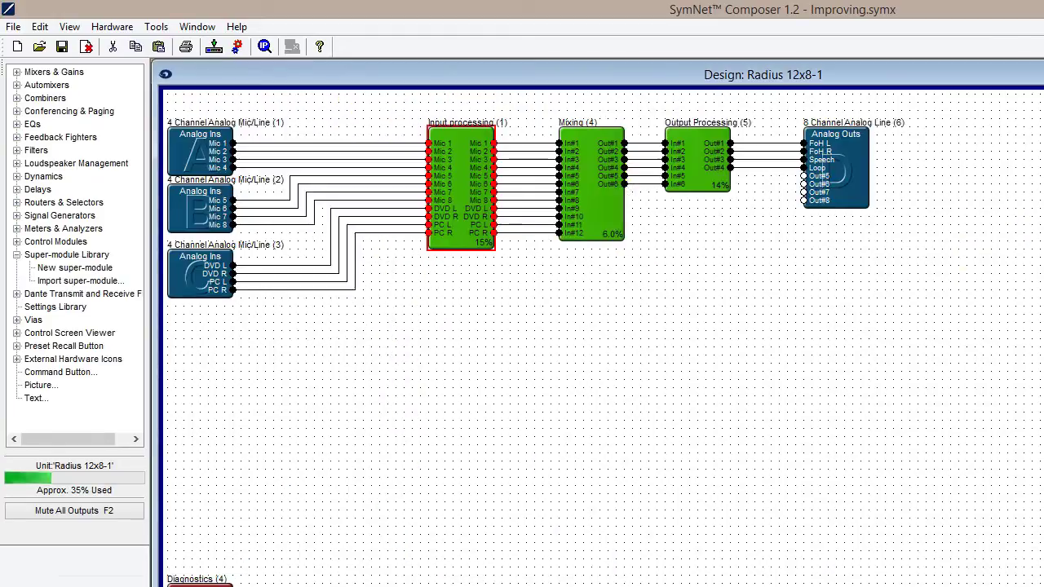
pyautogui.doubleClick(607, 181)
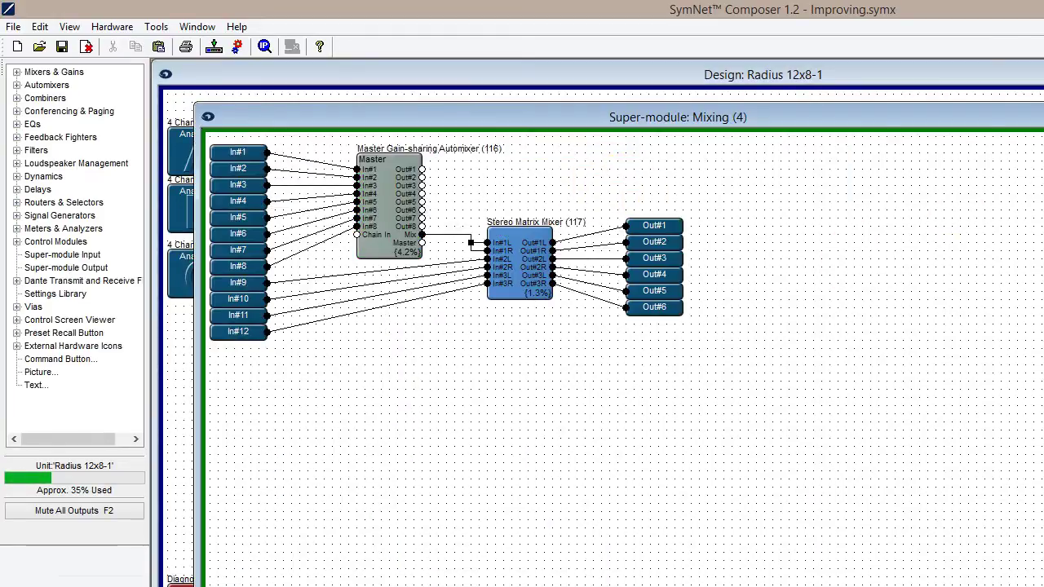
pyautogui.hotkey('ctrl', 'F4')
pyautogui.doubleClick(694, 162)
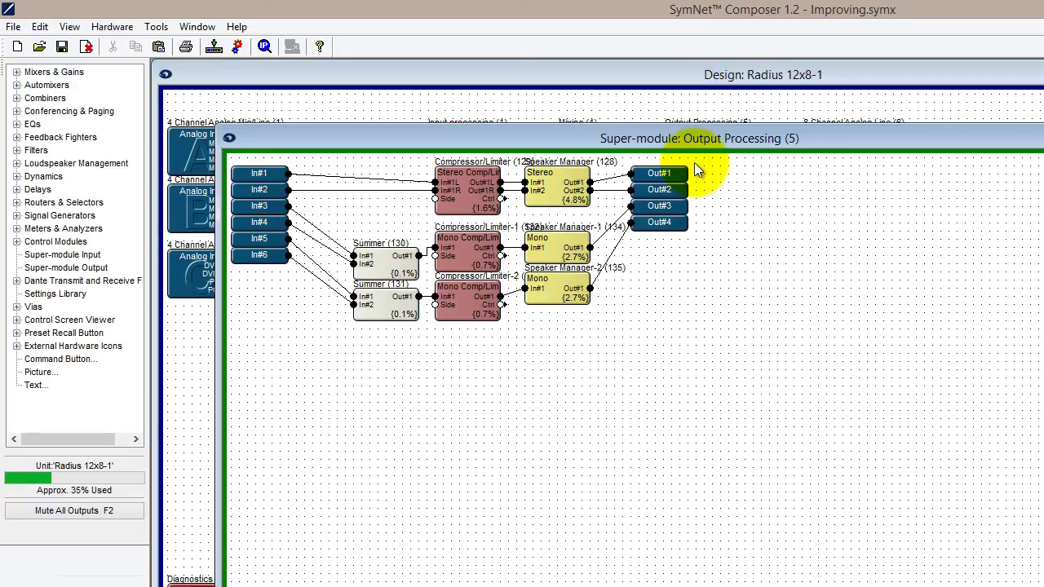
pyautogui.hotkey('ctrl', 'F4')
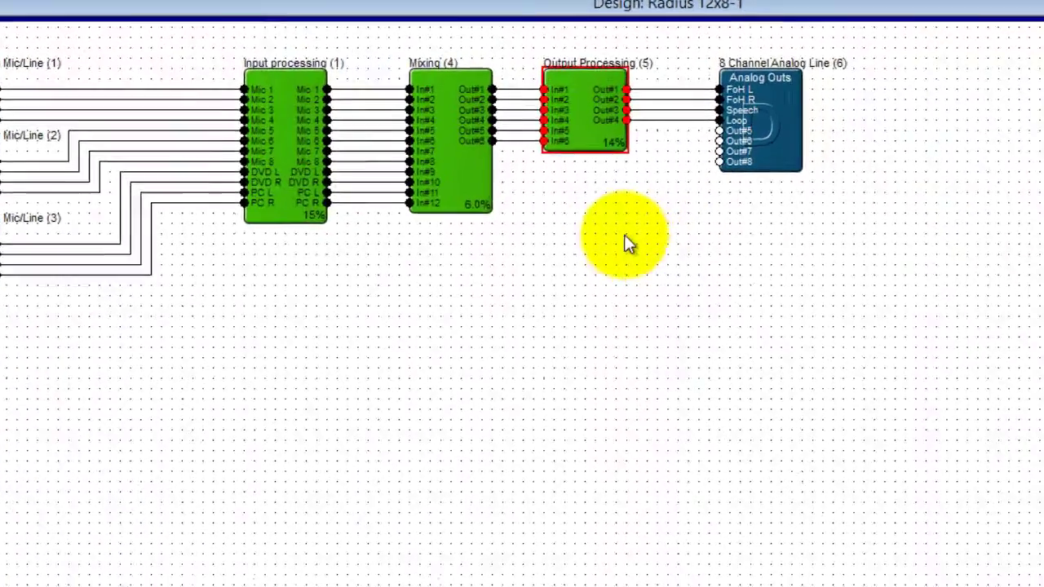
# Copy the Output Processing super-module, paste it below the original and duplicate the pasted copy.
pyautogui.rightClick(702, 176)
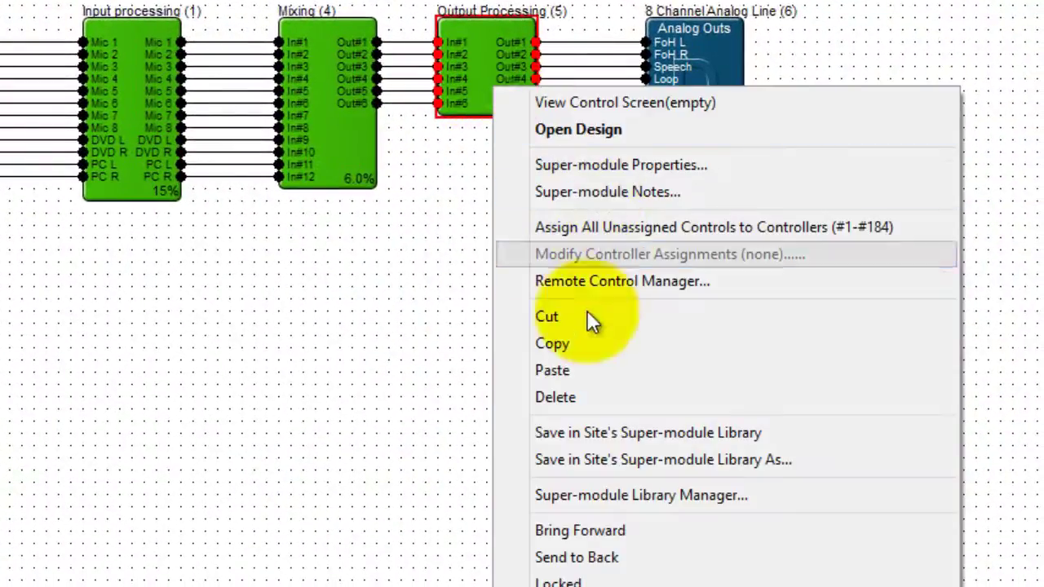
pyautogui.click(576, 347)
pyautogui.rightClick(489, 237)
pyautogui.click(566, 444)
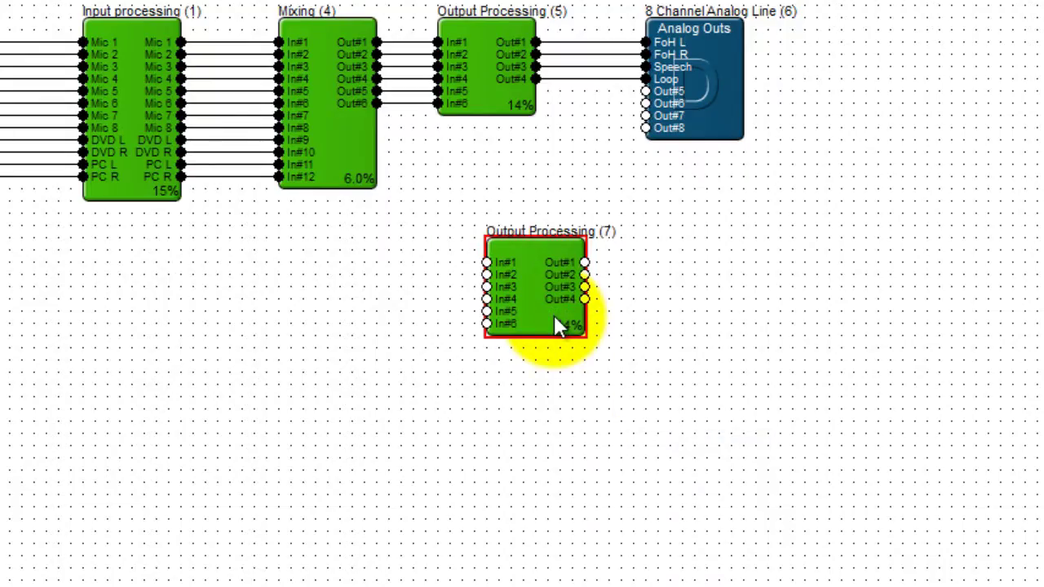
pyautogui.hotkey('ctrl', 'd')
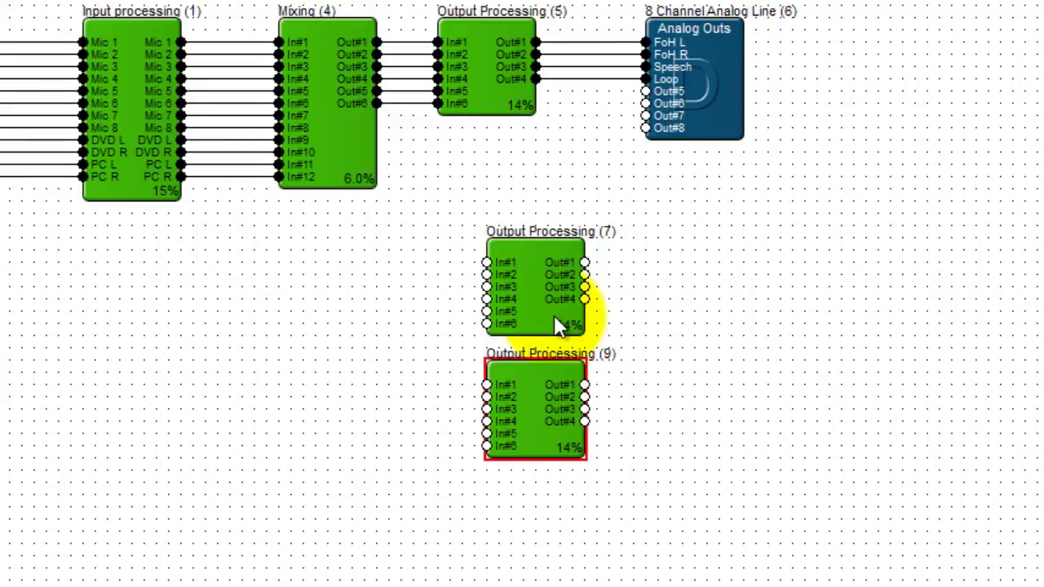
# Delete both copies of the Output Processing super-module.
pyautogui.moveTo(457, 170); pyautogui.dragTo(630, 517)
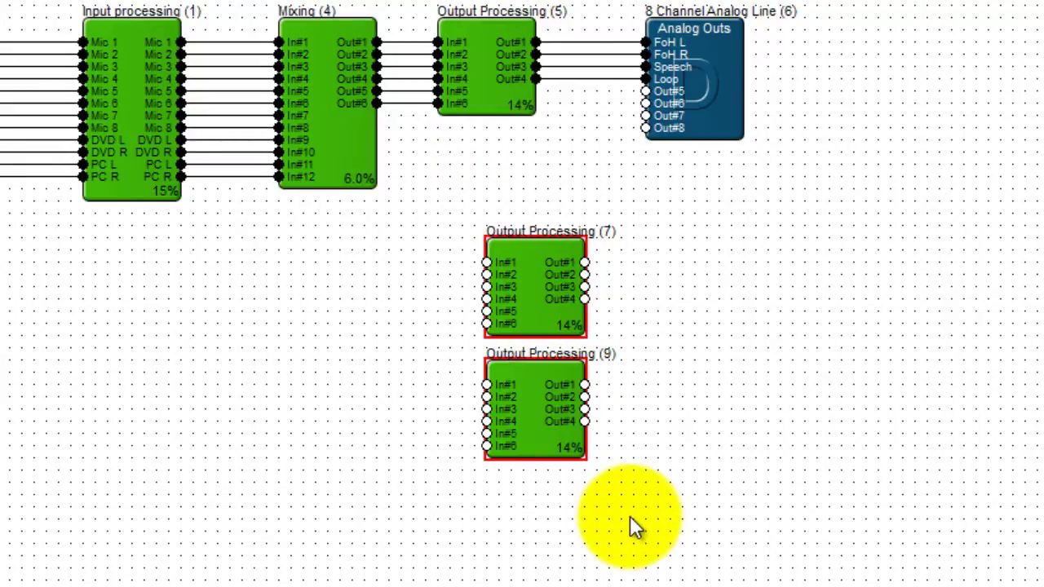
pyautogui.press('Delete')
# Save the Output Processing super-module in the site's super-module library under the name Output Processing.
pyautogui.rightClick(480, 79)
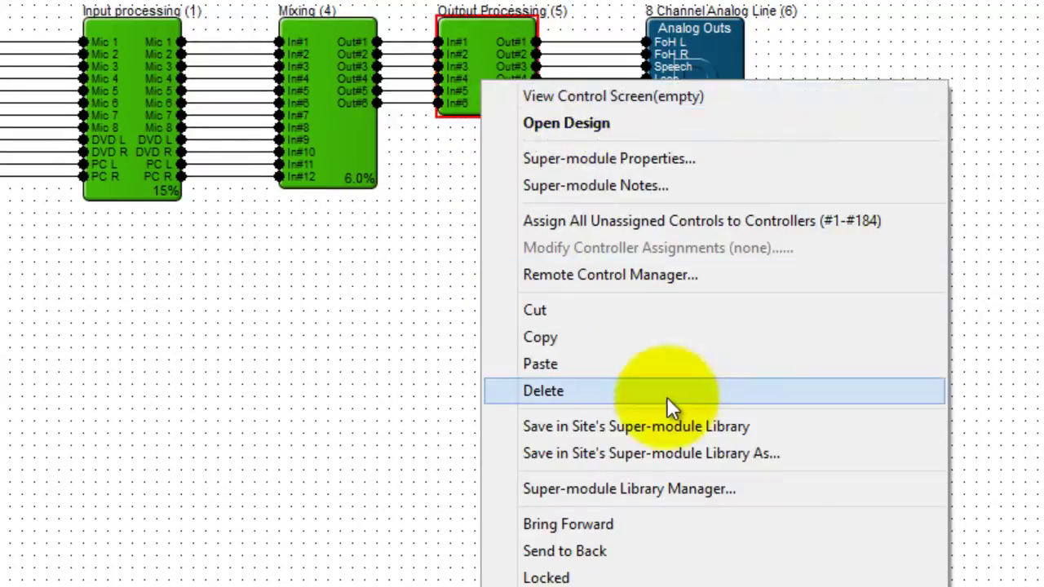
pyautogui.click(666, 423)
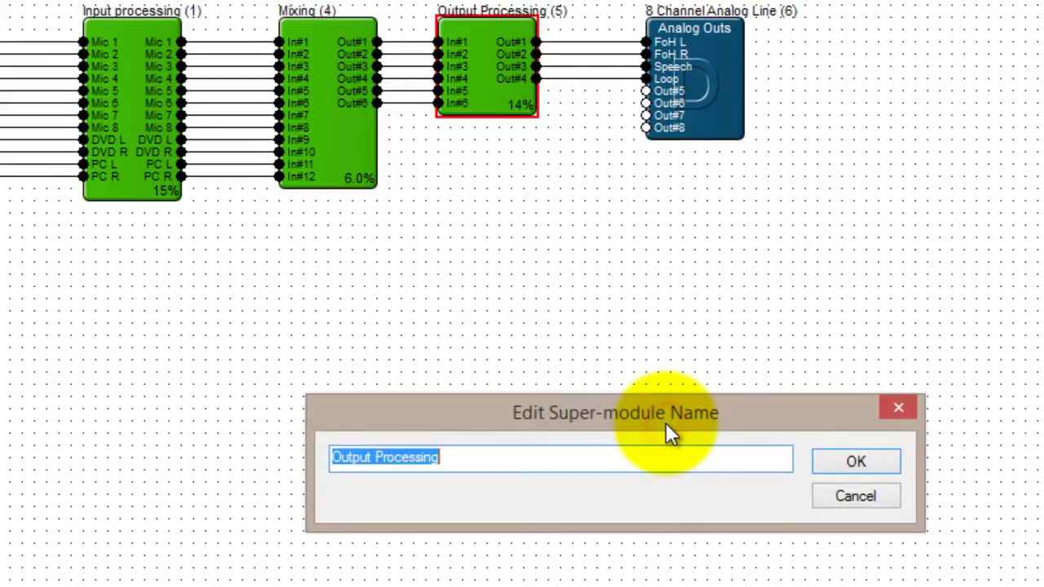
pyautogui.click(856, 463)
# Export the library's Output Processing super-module to Output Processing.smfx in the Super-modules folder, replacing the existing file.
pyautogui.click(234, 40)
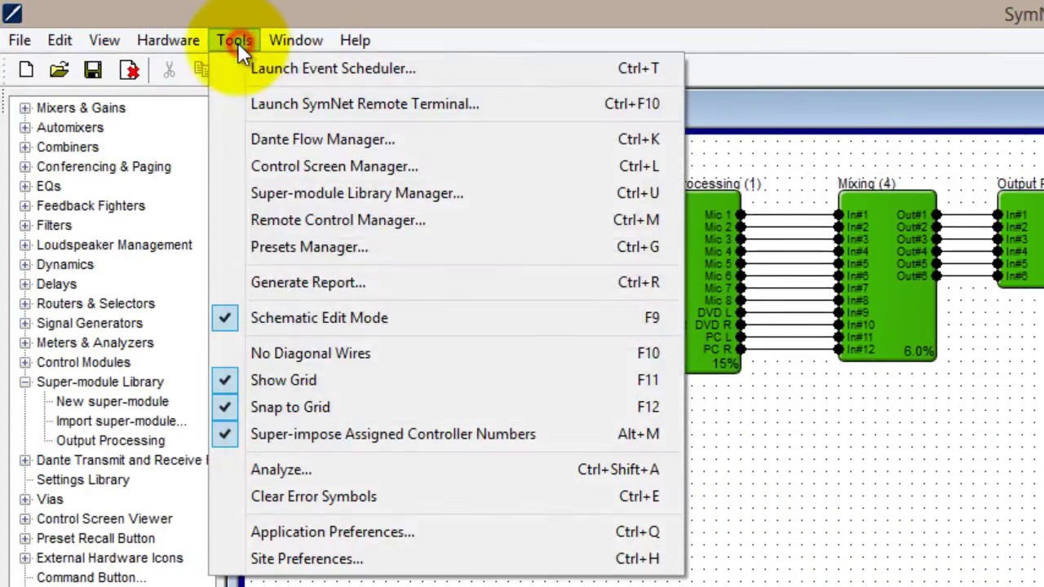
pyautogui.click(338, 191)
pyautogui.click(436, 325)
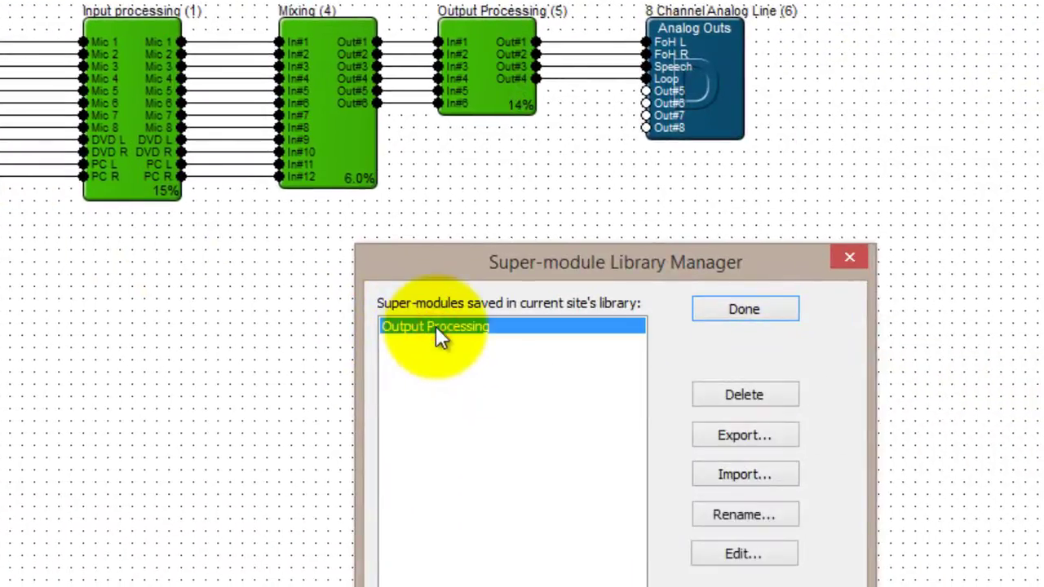
pyautogui.click(737, 434)
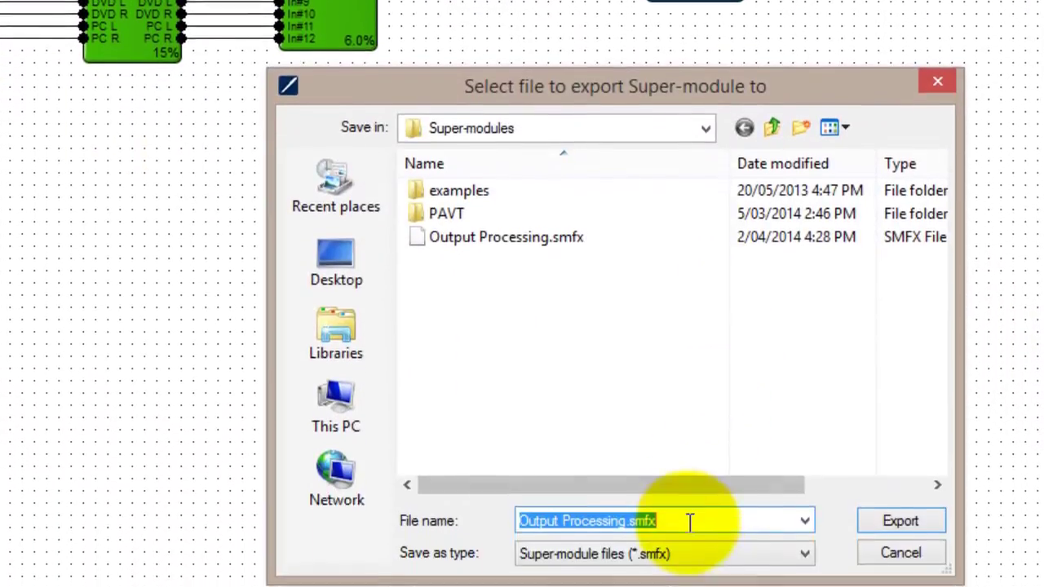
pyautogui.click(885, 522)
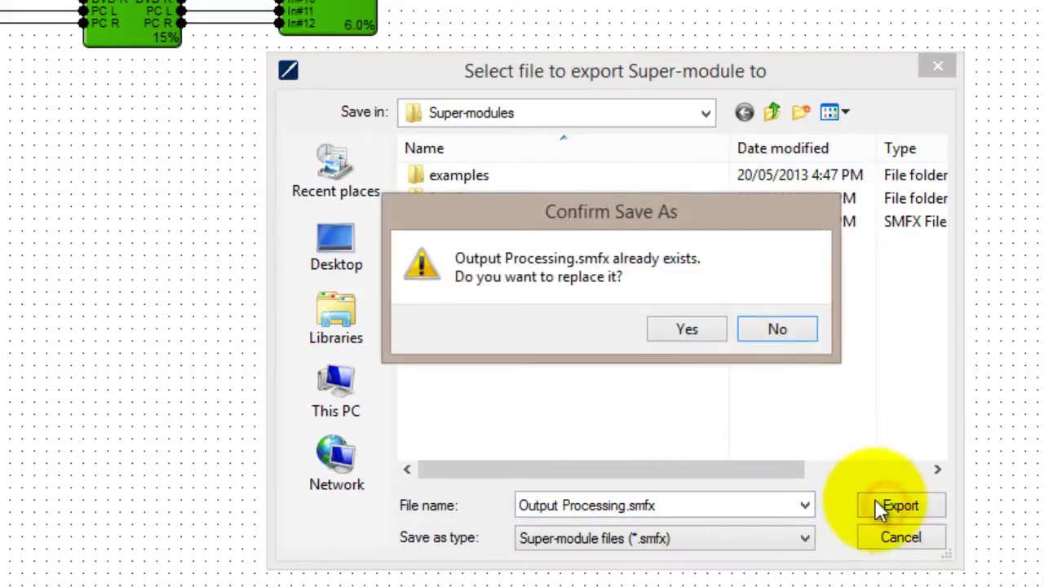
pyautogui.click(686, 329)
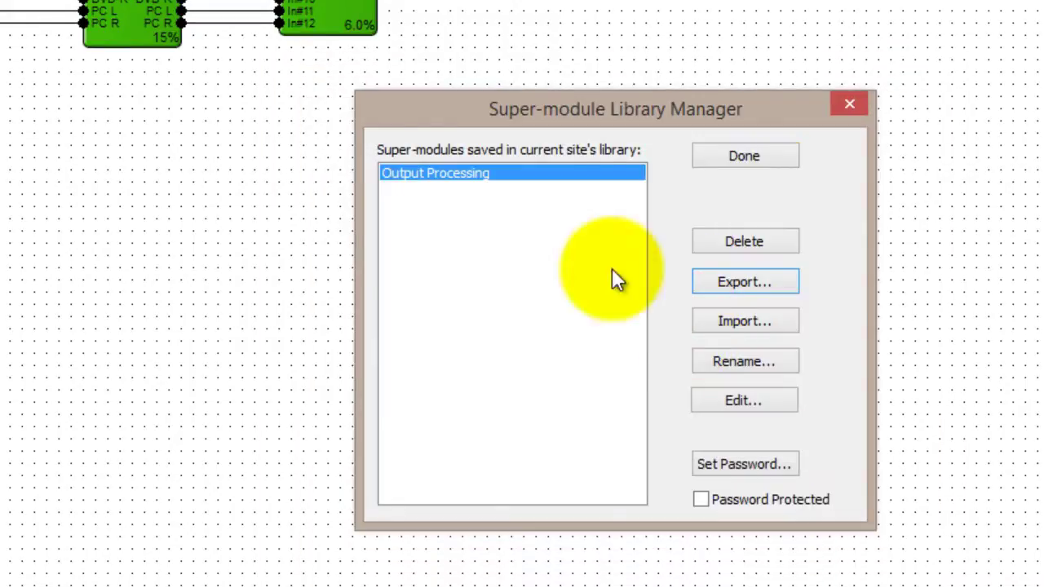
# Set and confirm a password for the library's Output Processing super-module, enable its password protection and close the library manager.
pyautogui.click(511, 170)
pyautogui.click(721, 464)
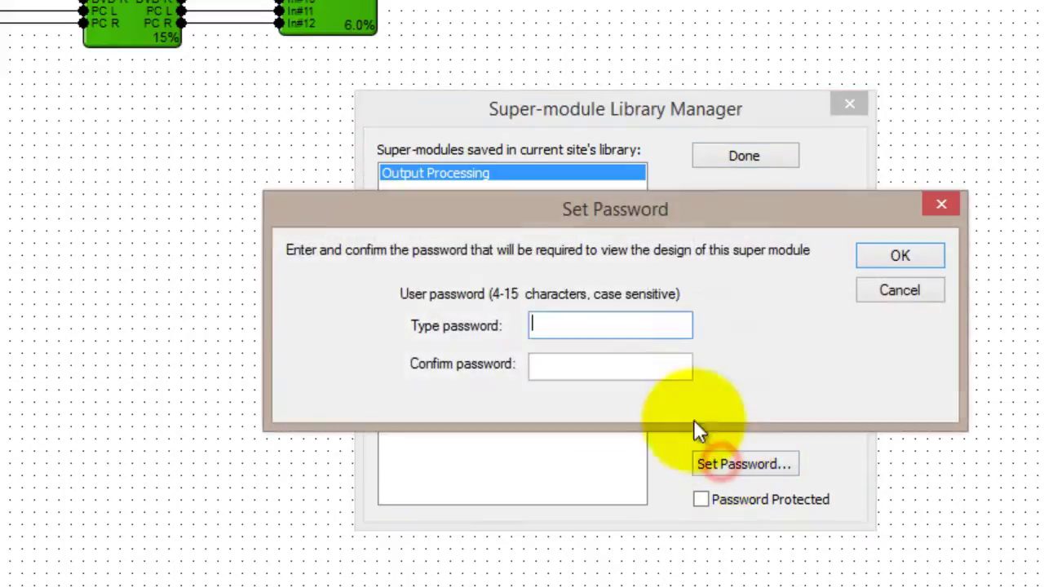
pyautogui.write('*********')
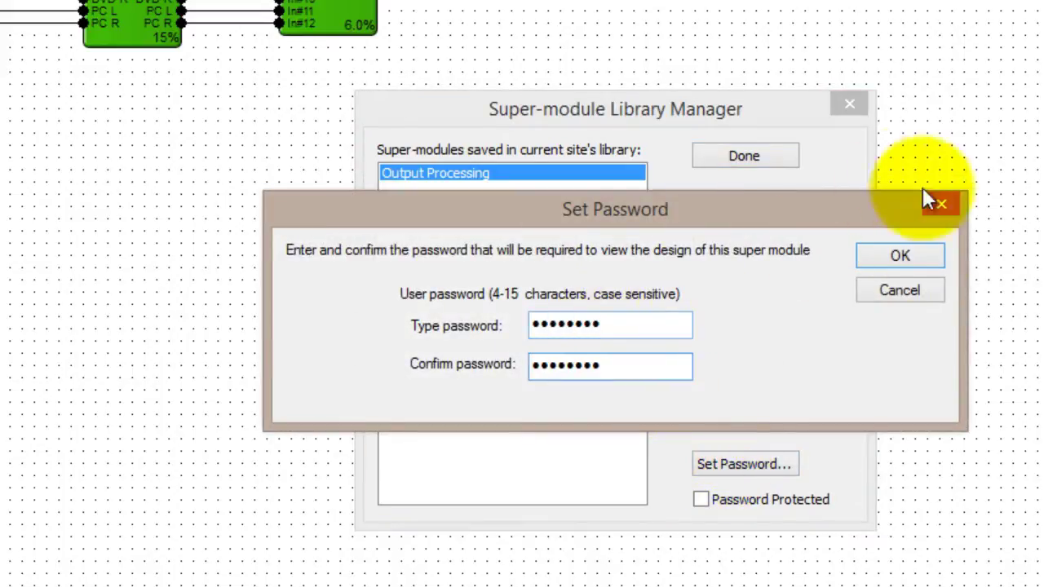
pyautogui.click(918, 255)
pyautogui.click(701, 498)
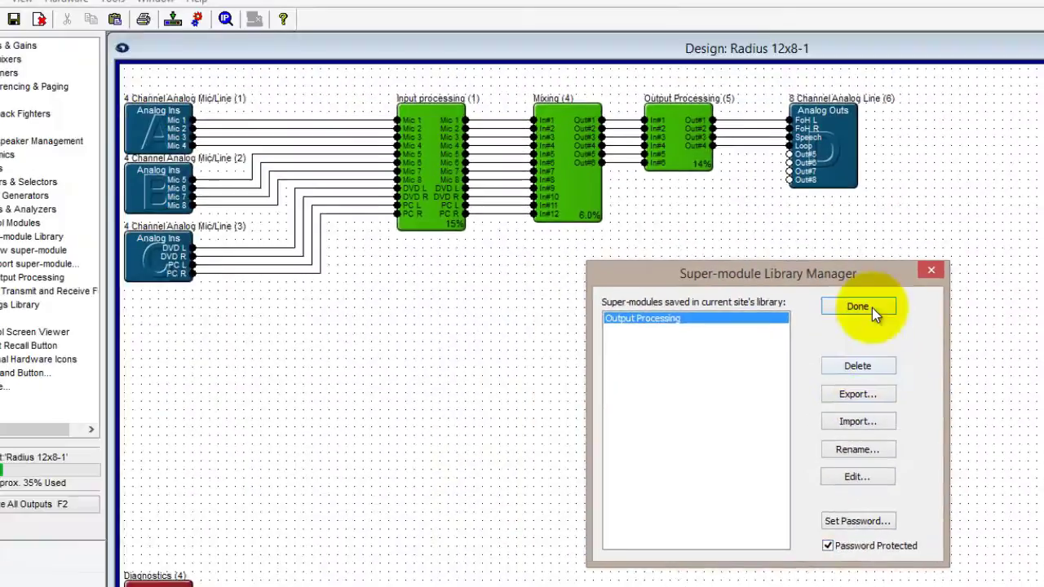
pyautogui.click(744, 155)
# Open the protected Output Processing super-module by entering its password, view its design and close it.
pyautogui.doubleClick(711, 164)
pyautogui.write('*********')
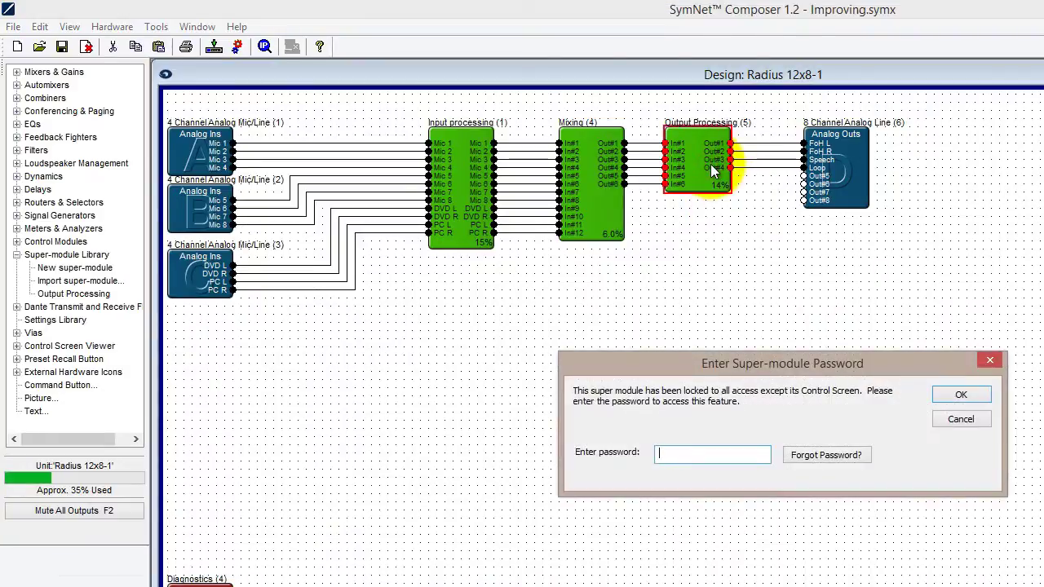
pyautogui.click(959, 394)
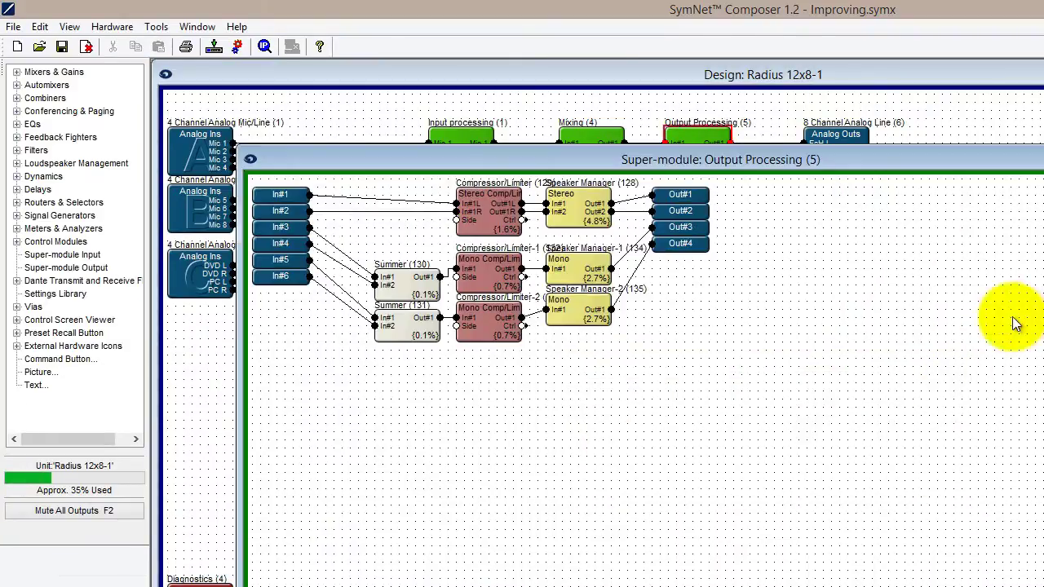
pyautogui.click(1043, 159)
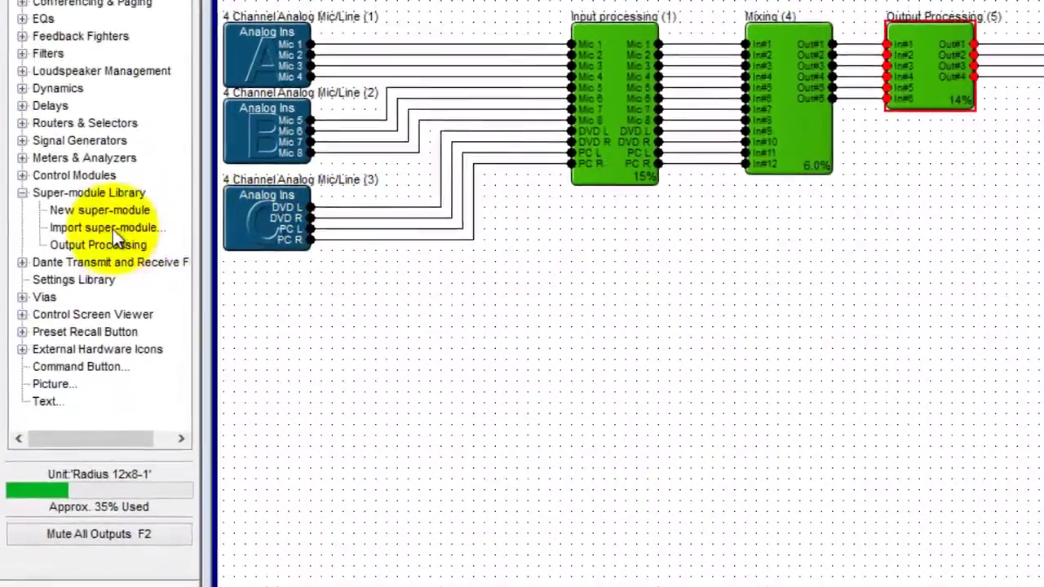
# Import Ocean Noise Generator - Stereo.smfx from the examples' Toys folder as a super-module below the existing modules.
pyautogui.click(68, 282)
pyautogui.moveTo(103, 203); pyautogui.dragTo(614, 203)
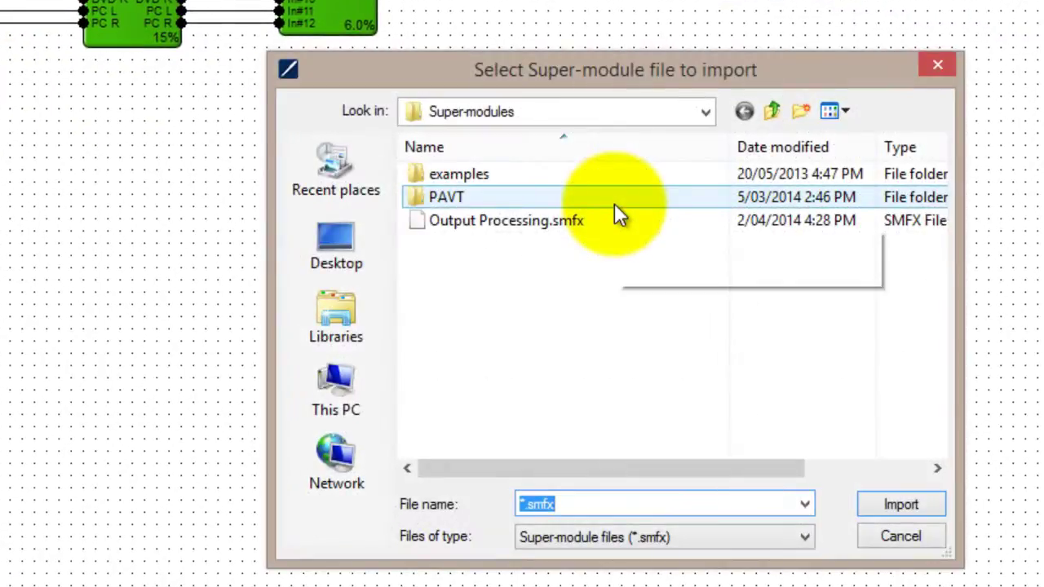
pyautogui.doubleClick(471, 176)
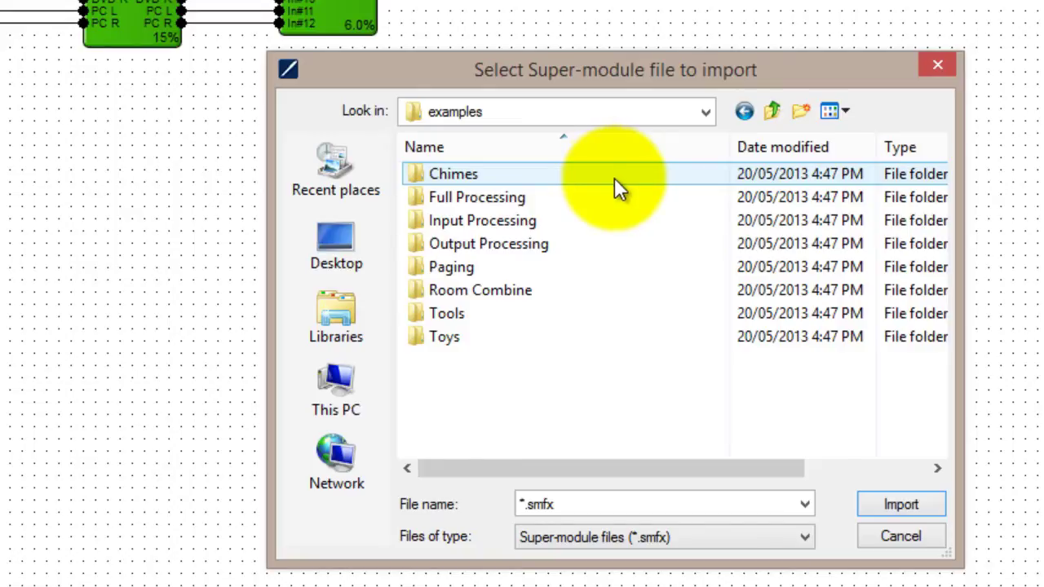
pyautogui.doubleClick(453, 341)
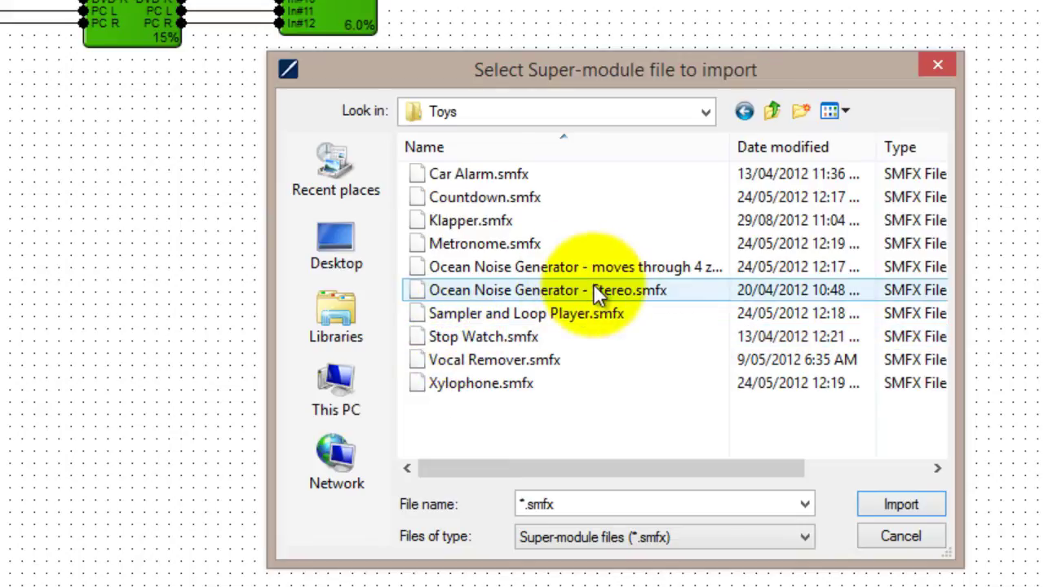
pyautogui.click(595, 290)
pyautogui.click(888, 507)
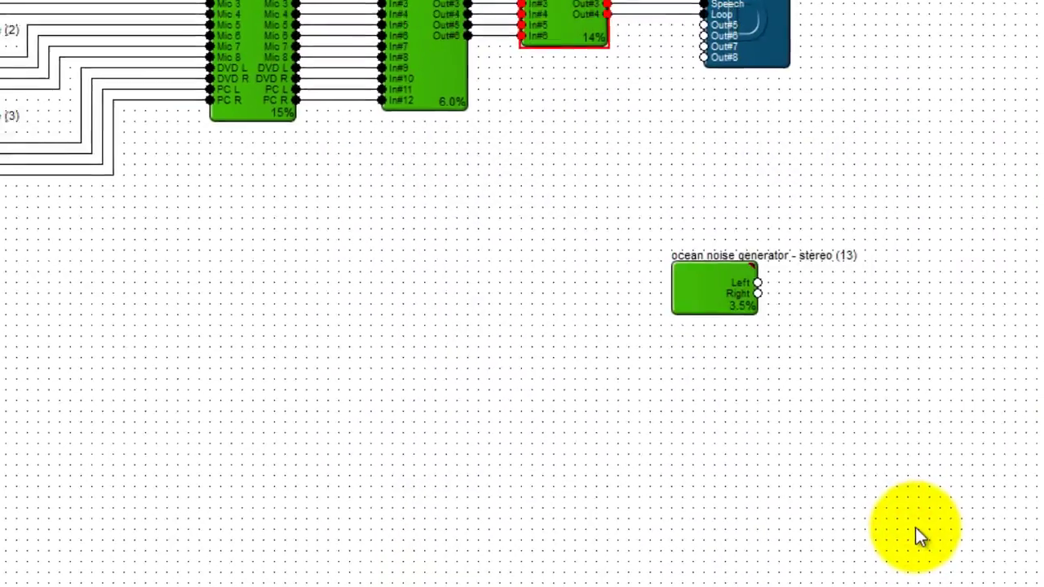